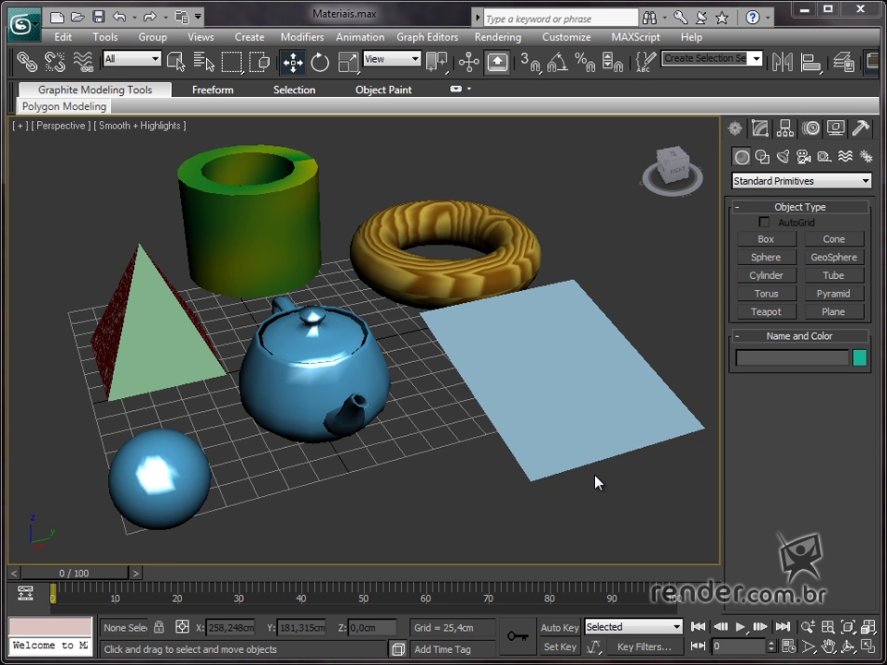
# - Orbit and zoom the Perspective view to look around the scene of primitives
pyautogui.moveTo(596, 482)
pyautogui.keyDown('alt'); pyautogui.mouseDown(button='middle')
pyautogui.moveTo(560, 461)
pyautogui.moveTo(473, 459)
pyautogui.moveTo(439, 491)
pyautogui.moveTo(529, 468)
pyautogui.mouseUp(button='middle'); pyautogui.keyUp('alt')
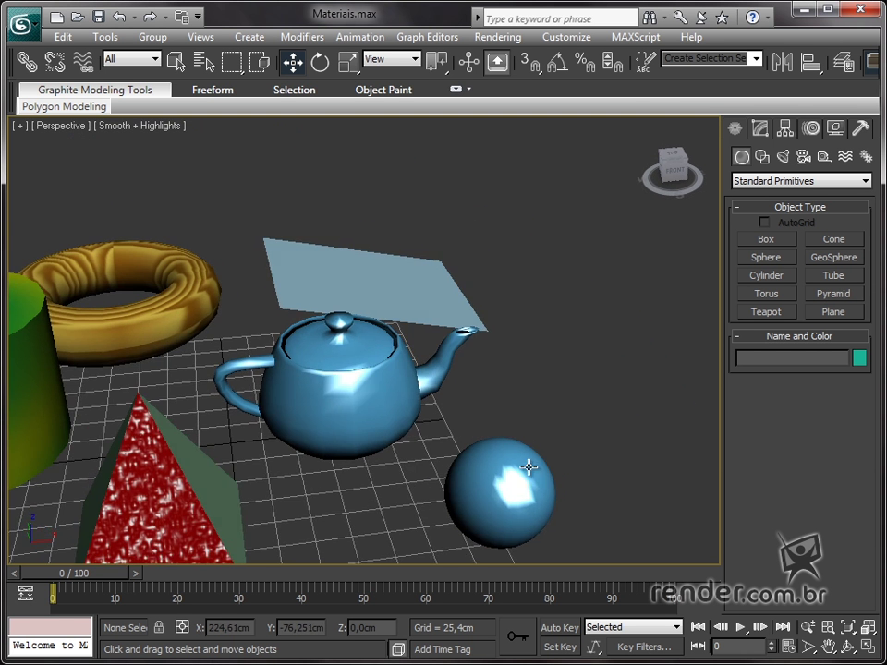
pyautogui.scroll(-3, 499, 462)
pyautogui.scroll(3, 572, 445)
pyautogui.scroll(1, 470, 455)
pyautogui.scroll(-3, 368, 453)
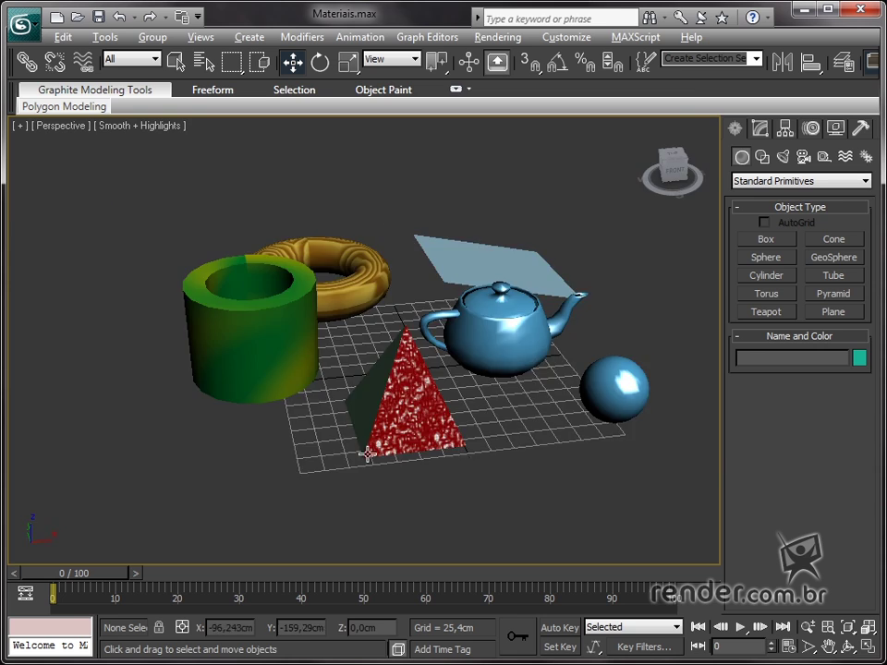
pyautogui.moveTo(366, 452)
pyautogui.keyDown('alt'); pyautogui.mouseDown(button='middle')
pyautogui.moveTo(500, 468)
pyautogui.moveTo(709, 454)
pyautogui.moveTo(700, 337)
pyautogui.moveTo(659, 257)
pyautogui.moveTo(556, 295)
pyautogui.moveTo(367, 461)
pyautogui.moveTo(231, 476)
pyautogui.mouseUp(button='middle'); pyautogui.keyUp('alt')
pyautogui.moveTo(440, 419)
pyautogui.mouseDown(button='middle')
pyautogui.moveTo(398, 413)
pyautogui.moveTo(423, 406)
pyautogui.mouseUp(button='middle')
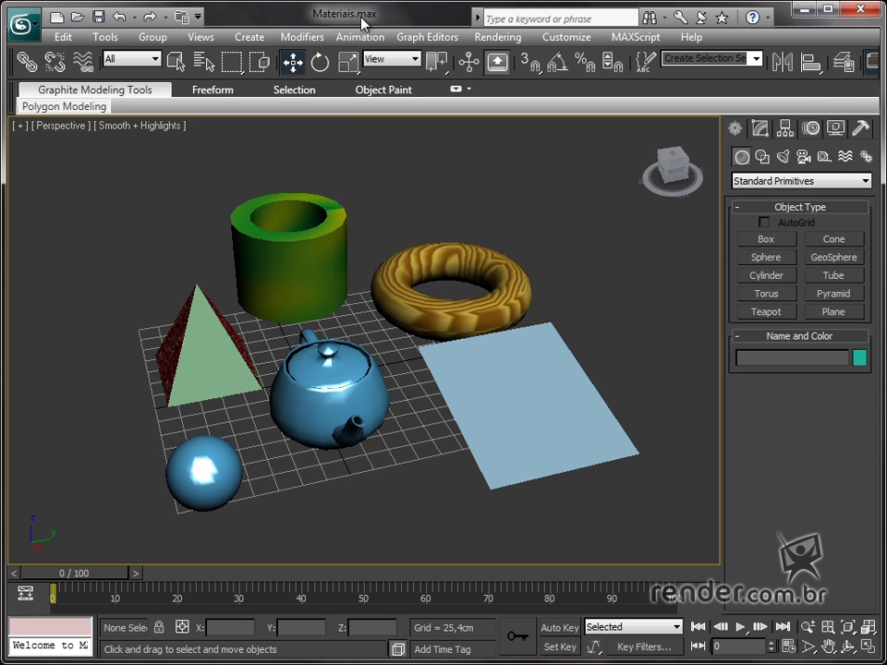
# - Select the plane, torus, tube, pyramid, teapot and sphere in turn, deselect all, then open the Rendering menu
pyautogui.click(552, 408)
pyautogui.click(430, 297)
pyautogui.click(247, 285)
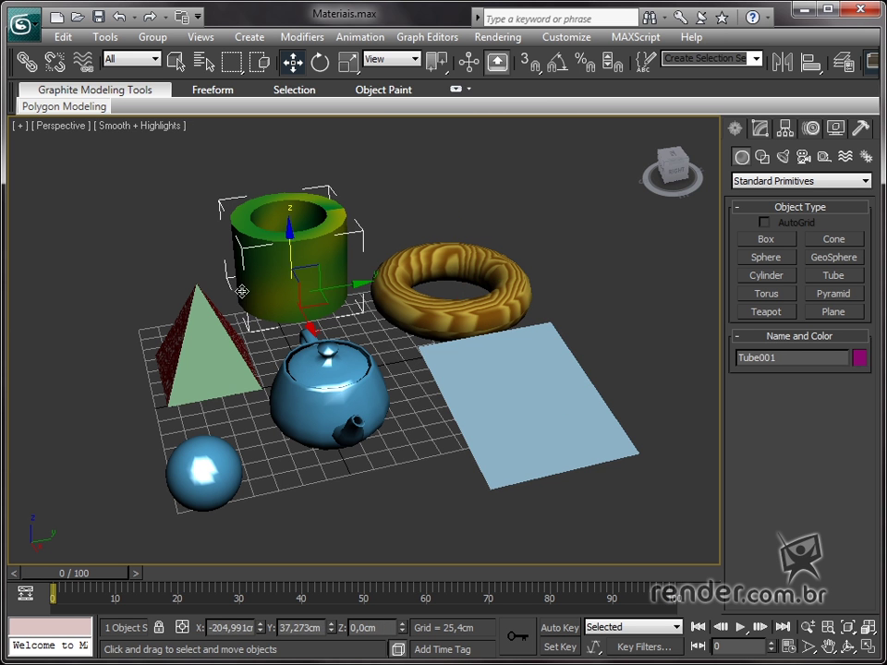
pyautogui.click(224, 331)
pyautogui.click(326, 388)
pyautogui.click(203, 470)
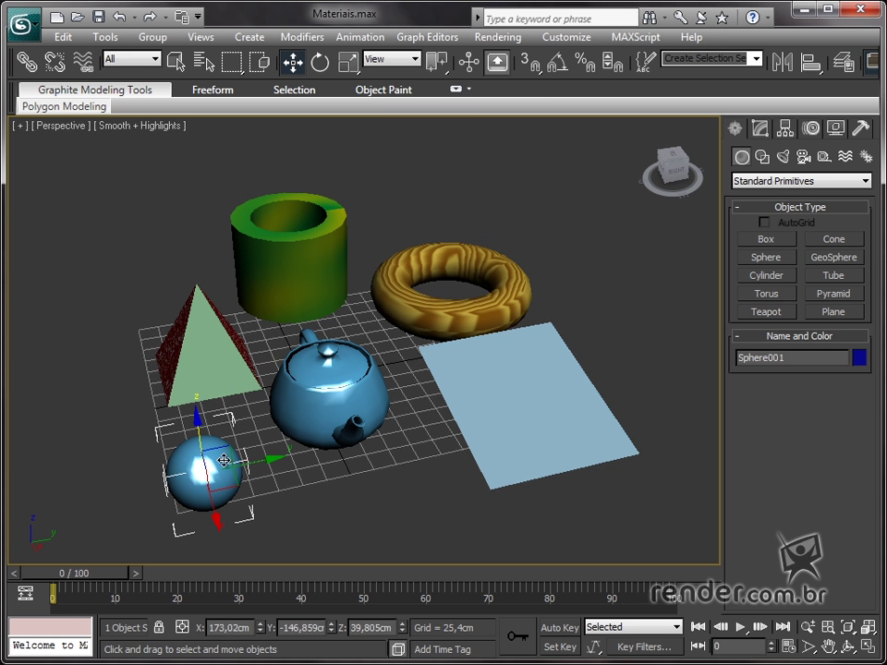
pyautogui.click(420, 528)
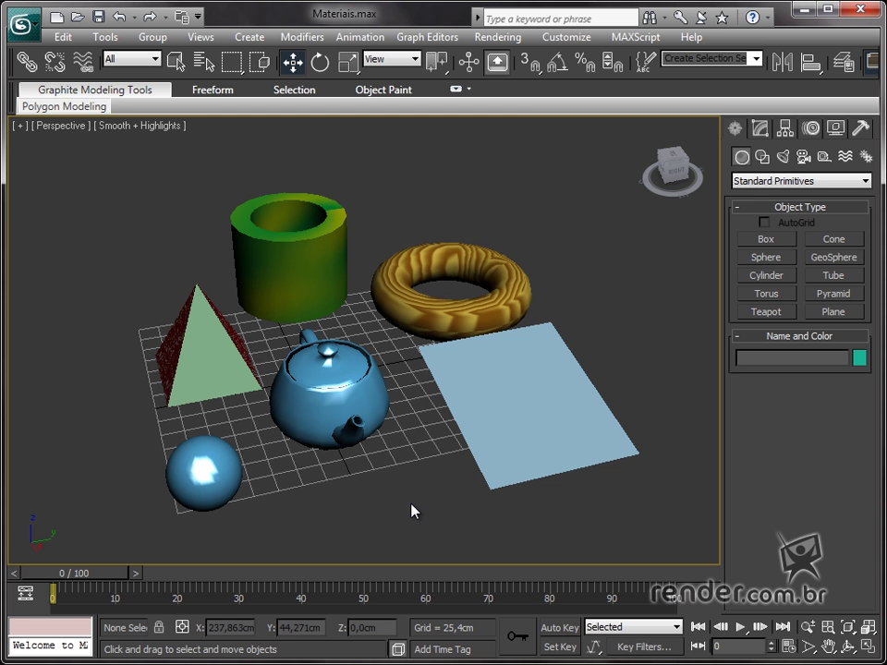
pyautogui.moveTo(413, 511); pyautogui.dragTo(426, 490, button='middle')
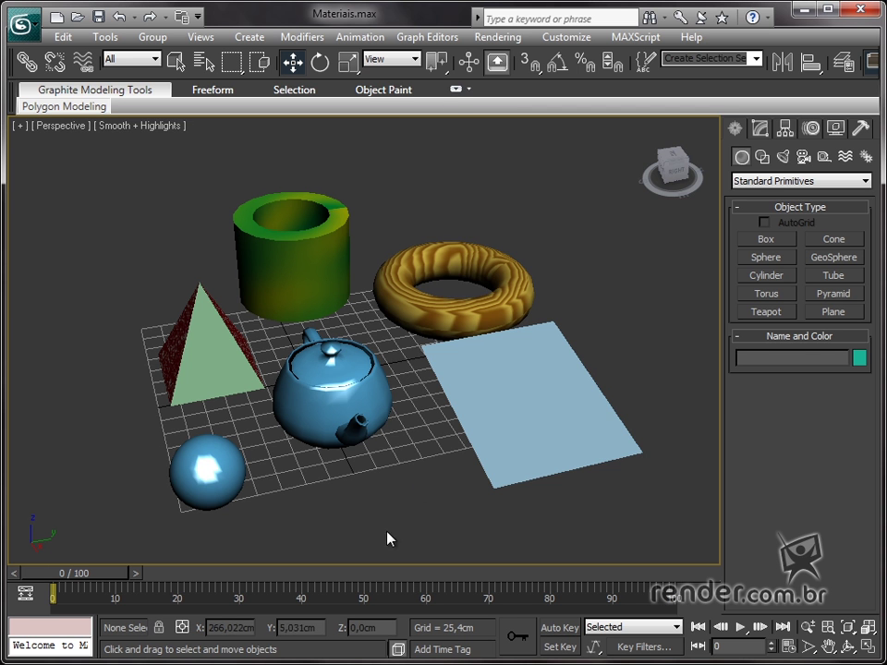
pyautogui.click(493, 38)
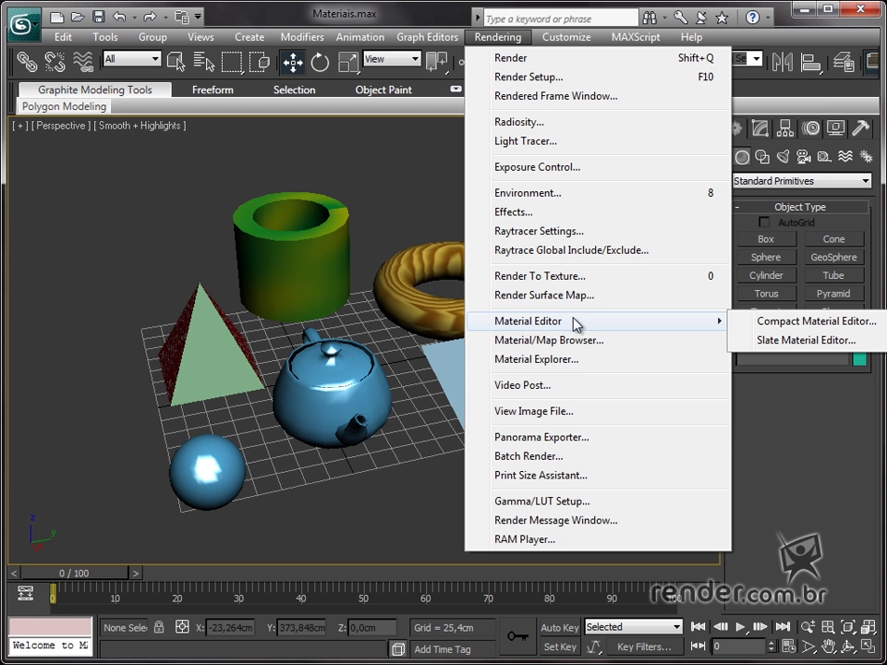
pyautogui.moveTo(591, 321)
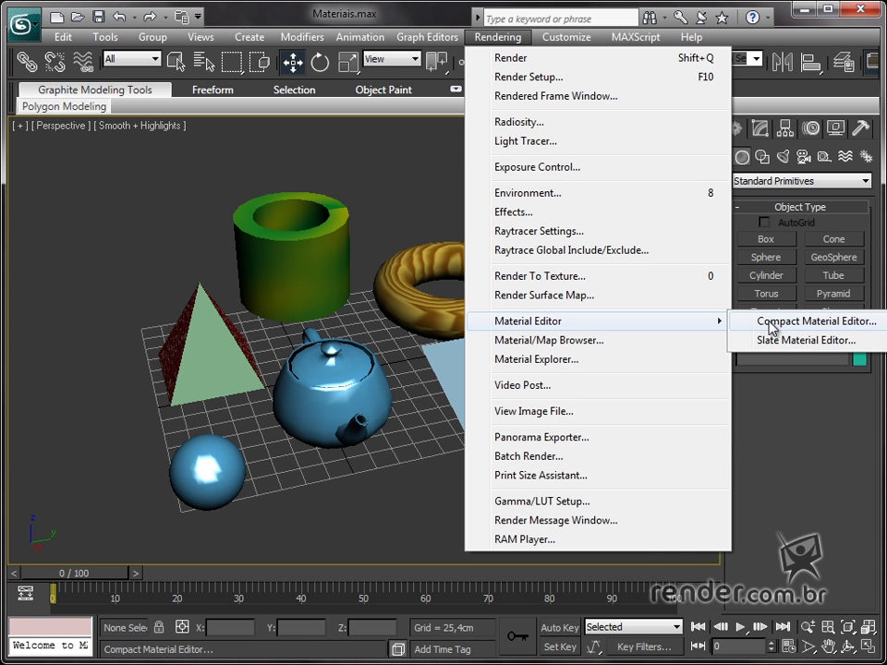
# - Open the Compact Material Editor and nudge its window to show the sample slots
pyautogui.click(771, 325)
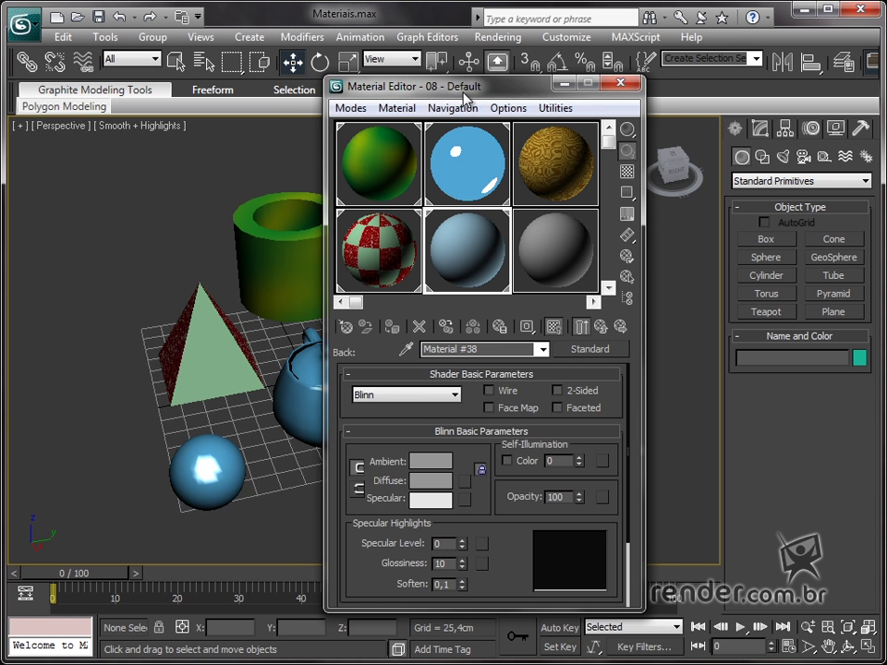
pyautogui.moveTo(464, 93); pyautogui.dragTo(481, 84)
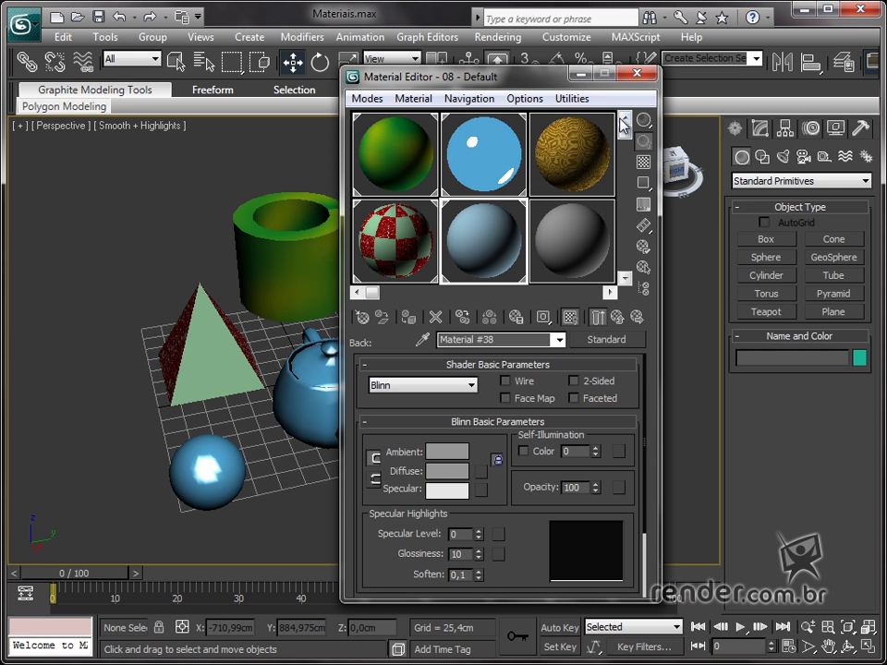
pyautogui.moveTo(626, 127)
pyautogui.mouseDown()
pyautogui.moveTo(633, 268)
pyautogui.moveTo(633, 138)
pyautogui.mouseUp()
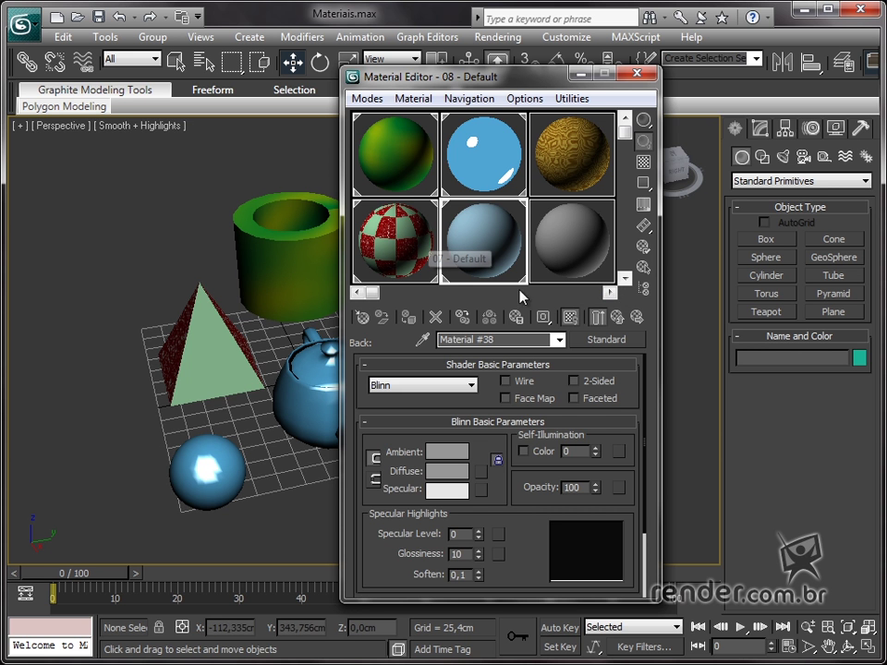
# - Return to the parent material, then view slot 01 and the blue Ink 'n Paint 02 - Default
pyautogui.click(618, 317)
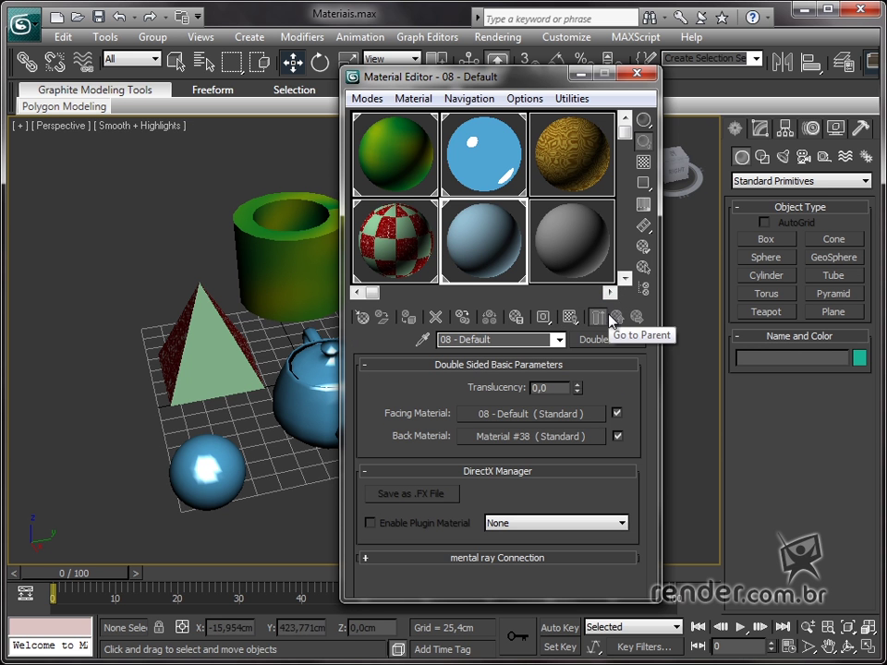
pyautogui.click(413, 159)
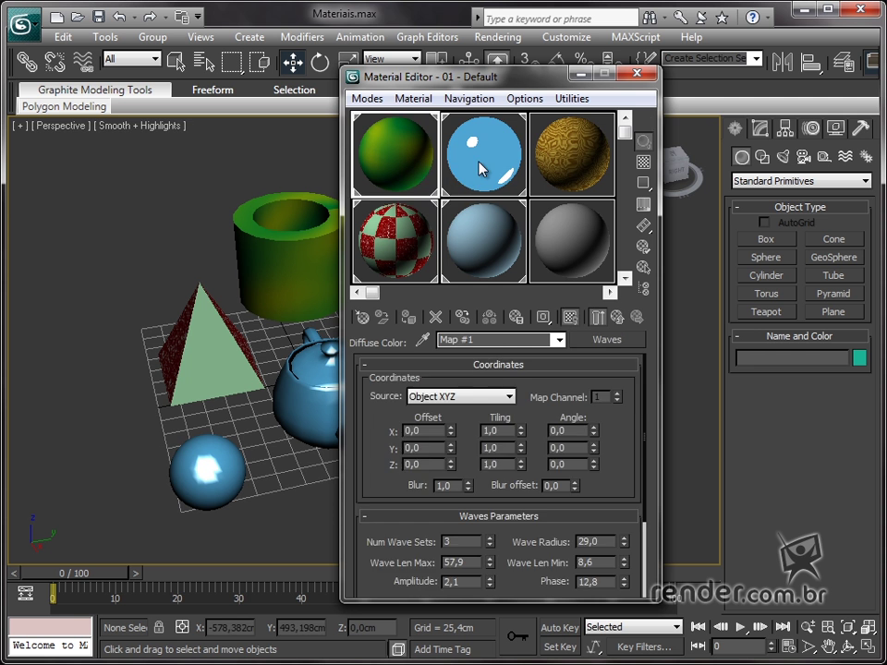
pyautogui.click(476, 166)
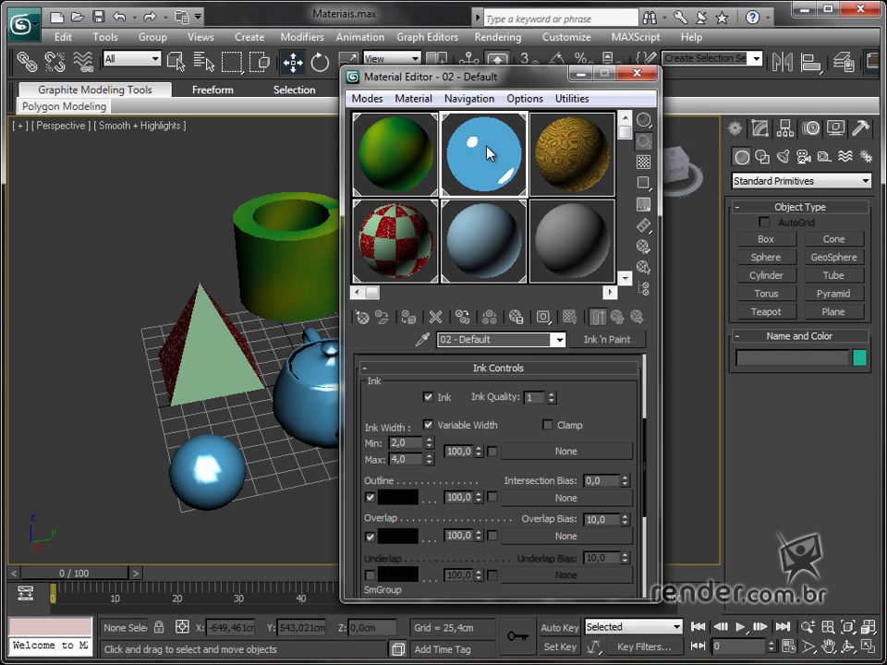
# - Preview 02 - Default as a cylinder and a cube, then return to a sphere with checkered background
pyautogui.moveTo(644, 120); pyautogui.dragTo(665, 120)
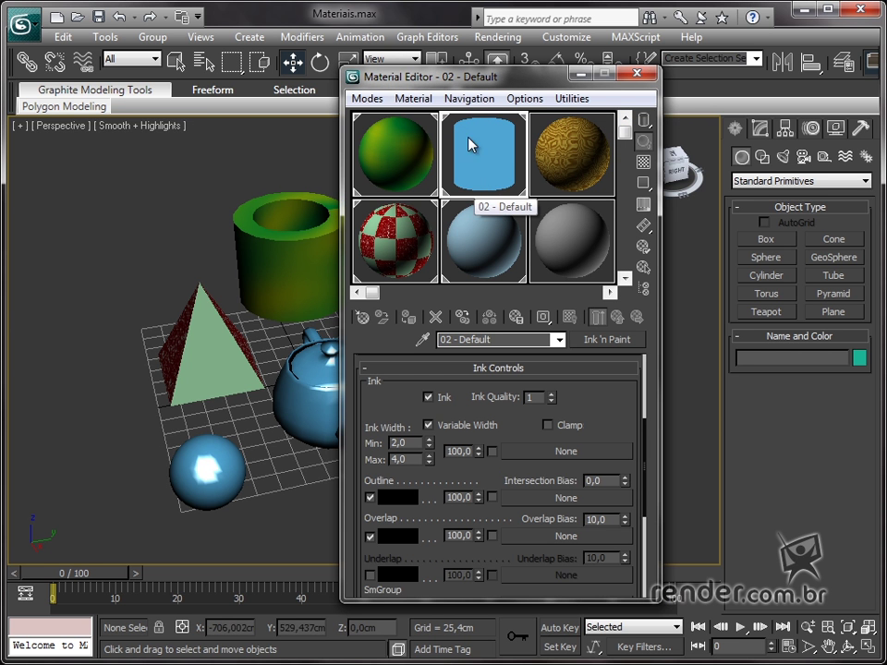
pyautogui.moveTo(644, 120); pyautogui.dragTo(693, 131)
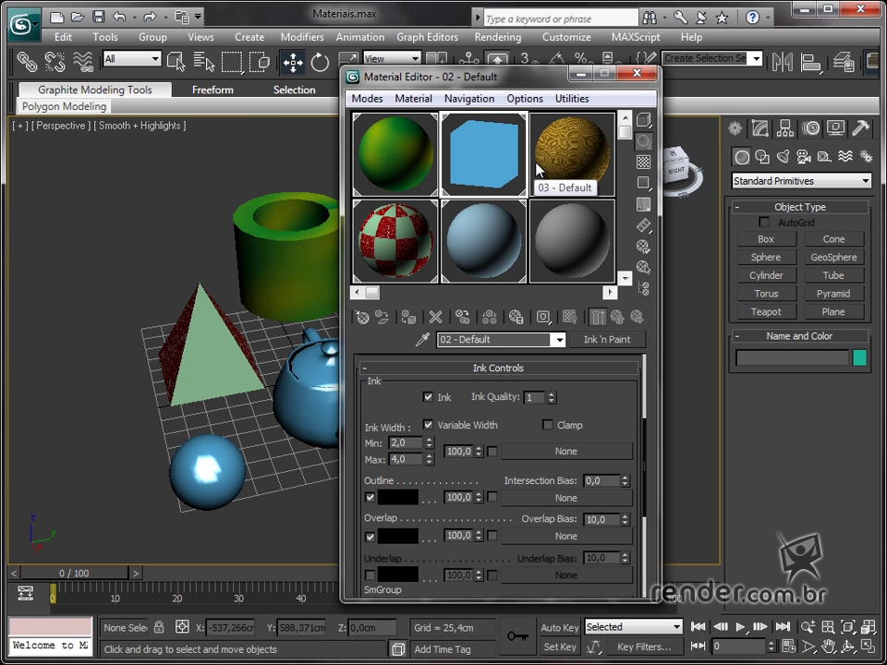
pyautogui.moveTo(644, 120)
pyautogui.mouseDown()
pyautogui.moveTo(674, 124)
pyautogui.moveTo(666, 121)
pyautogui.mouseUp()
pyautogui.press('b')
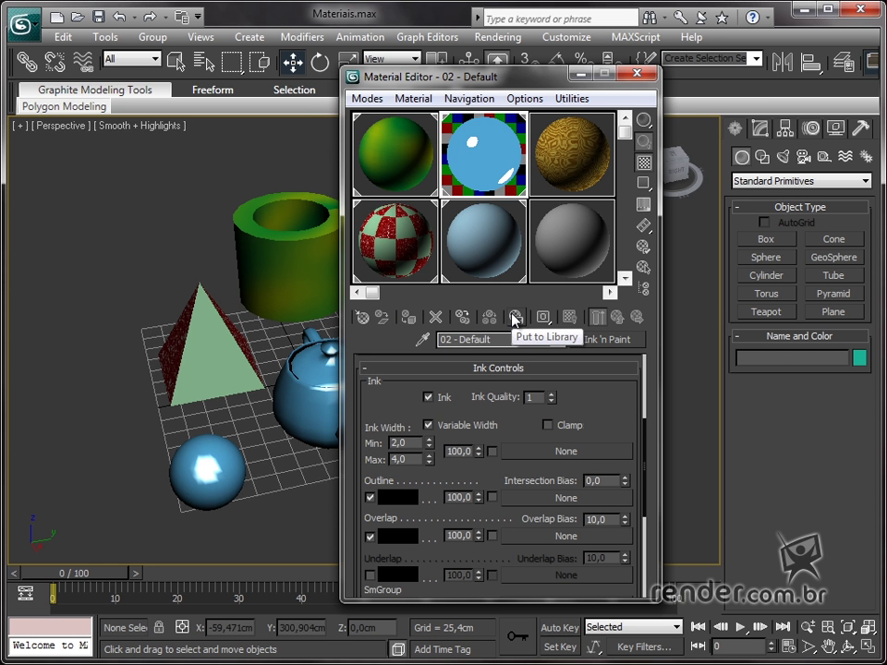
# - Assign the gold 03 - Default material to Sphere001 and zoom in on it
pyautogui.click(217, 468)
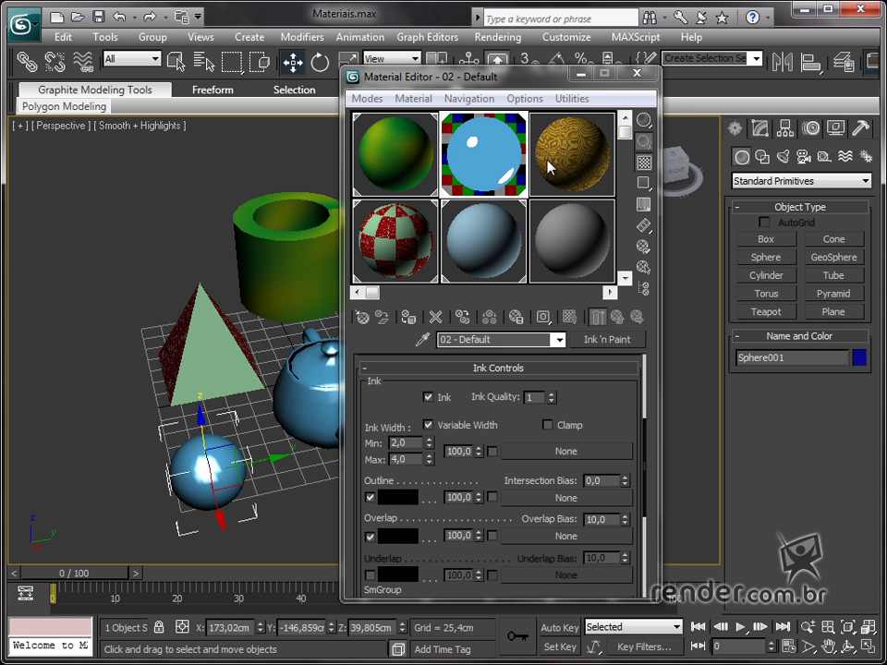
pyautogui.click(579, 154)
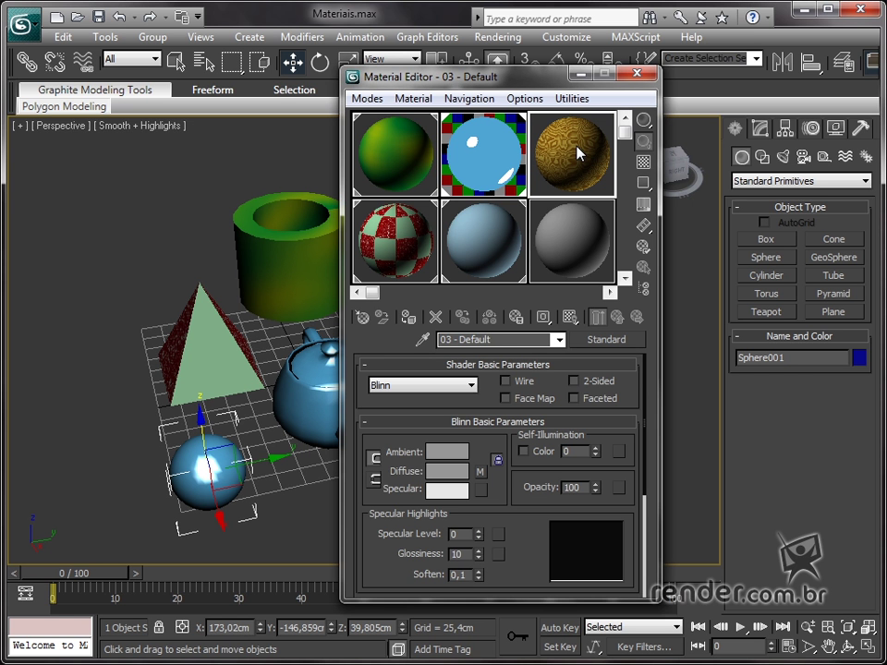
pyautogui.click(408, 319)
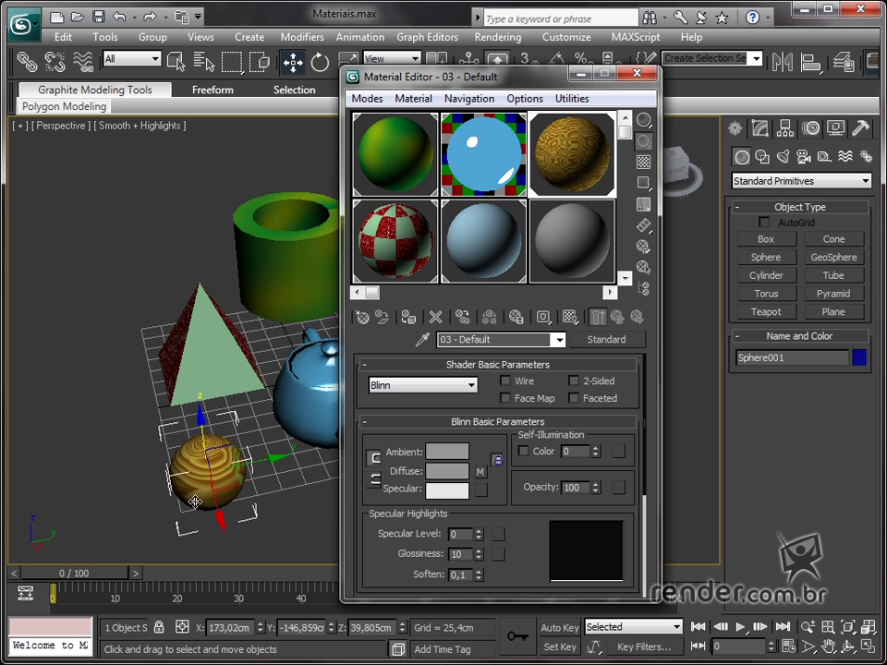
pyautogui.scroll(2, 219, 494)
pyautogui.scroll(3, 203, 444)
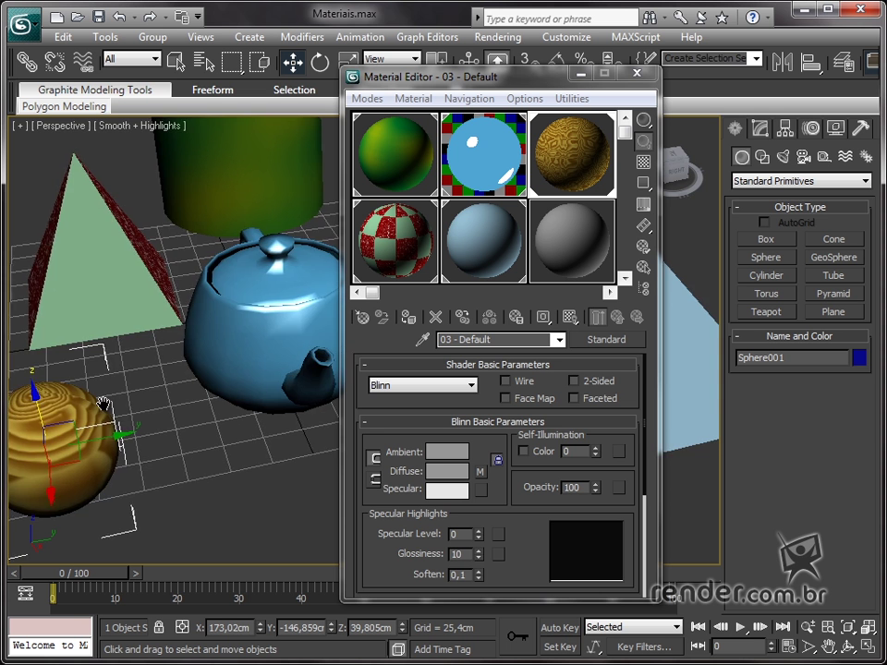
pyautogui.scroll(2, 185, 370)
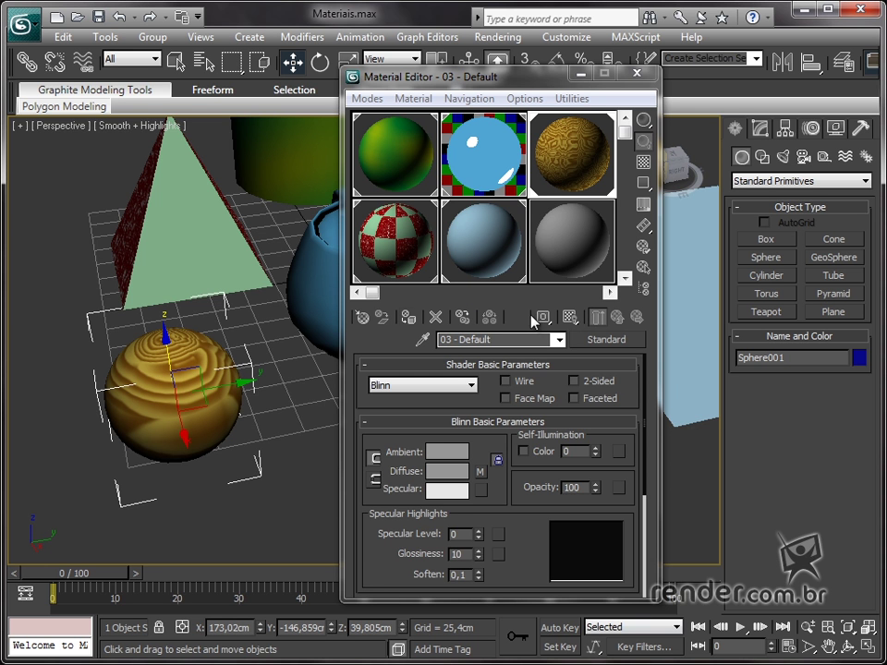
# - Collapse the Ink, DirectX and Paint rollouts of Ink 'n Paint material 02
pyautogui.click(470, 156)
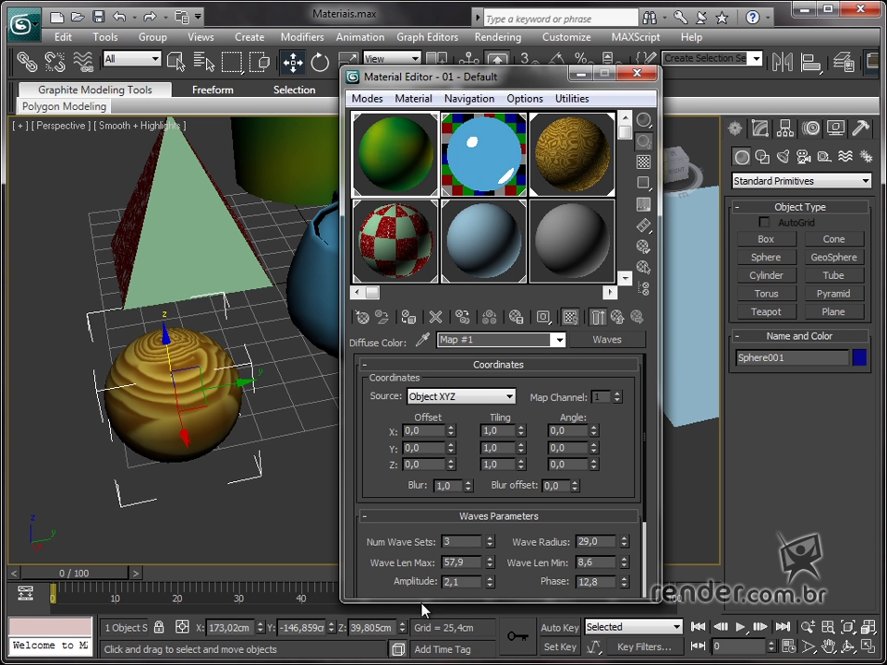
pyautogui.click(469, 164)
pyautogui.click(494, 467)
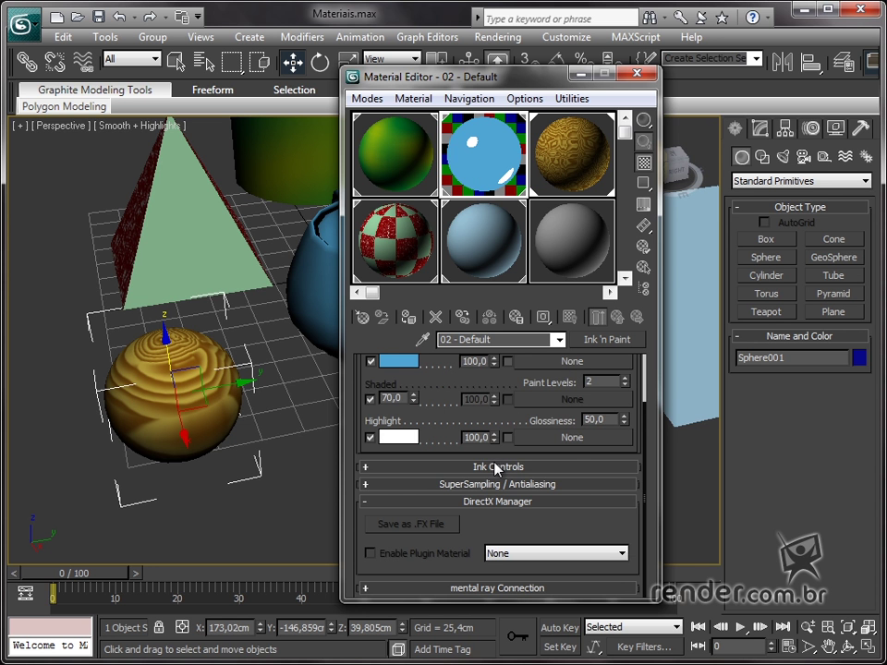
pyautogui.click(499, 507)
pyautogui.click(511, 381)
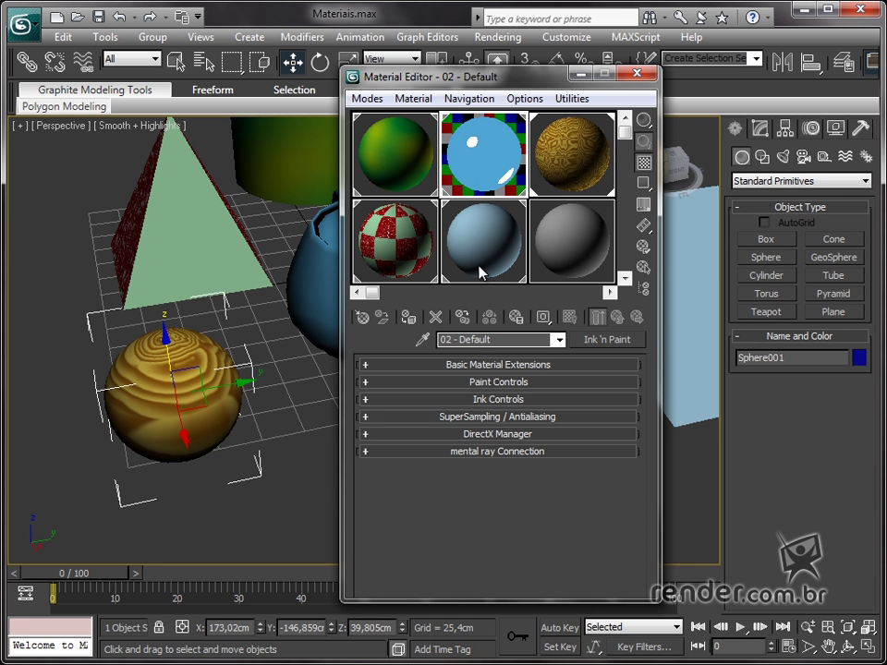
# - Collapse material 01's Waves coordinates, Shader and Blinn rollouts, then select grey 09 - Default
pyautogui.click(407, 157)
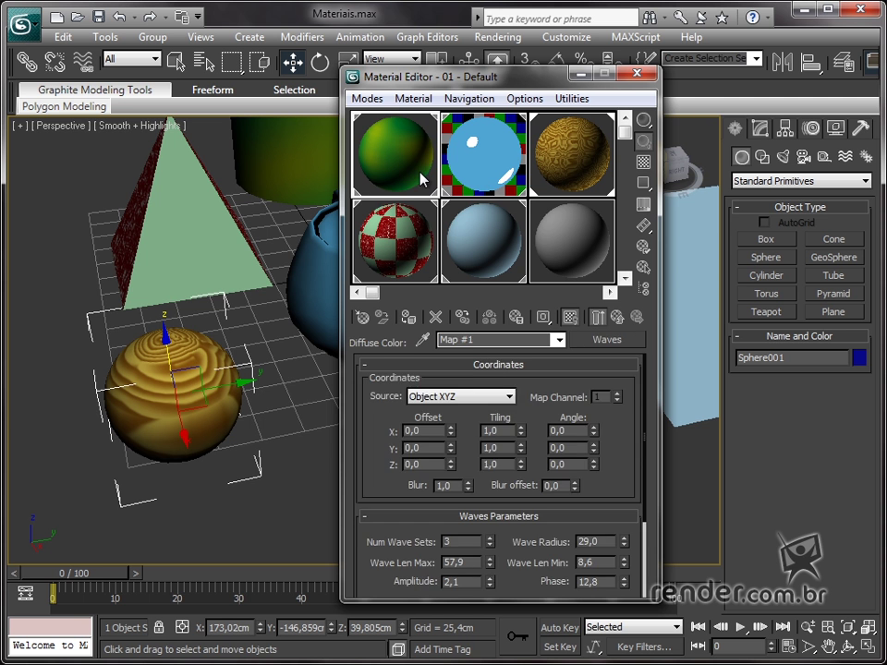
pyautogui.click(499, 364)
pyautogui.click(597, 317)
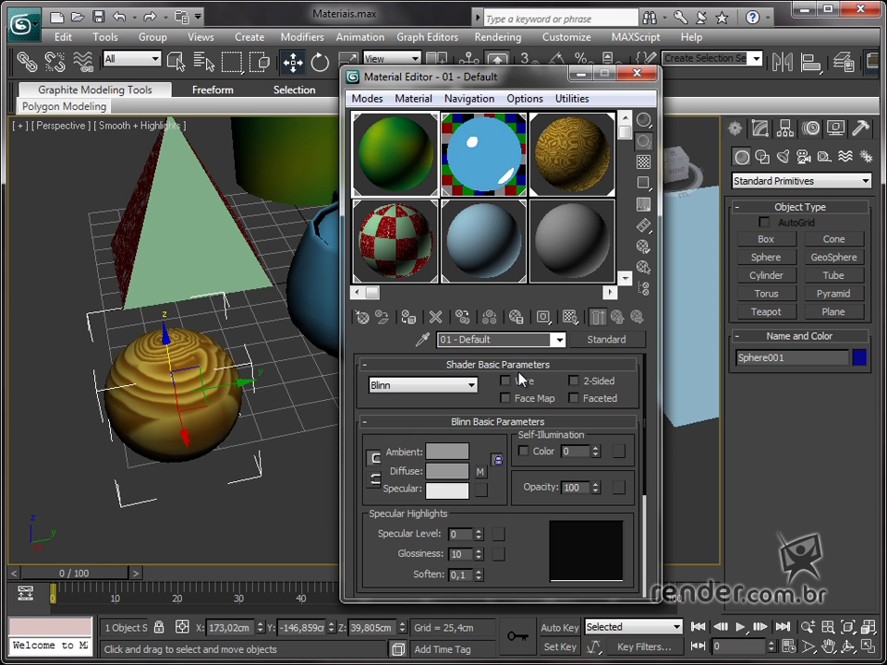
pyautogui.click(499, 364)
pyautogui.click(528, 381)
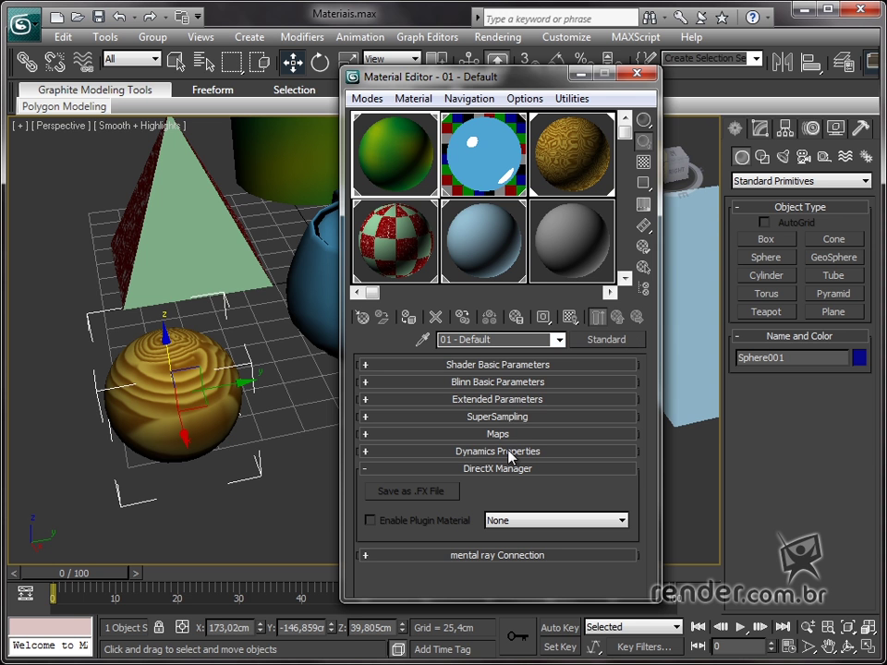
pyautogui.click(565, 258)
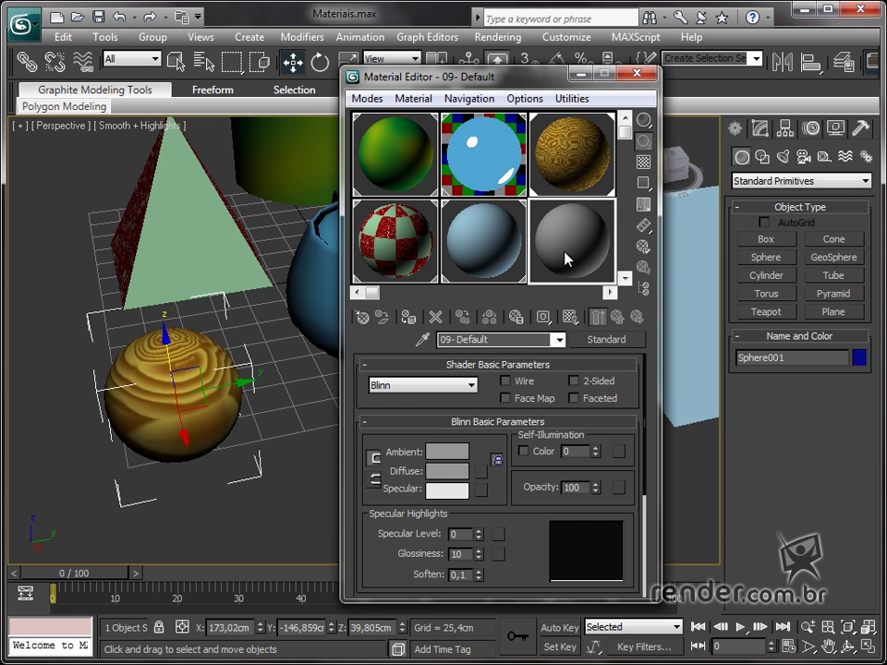
# - Change 09 - Default to Morpher, discarding the old material, and collapse the Morpher and DirectX rollouts
pyautogui.click(606, 344)
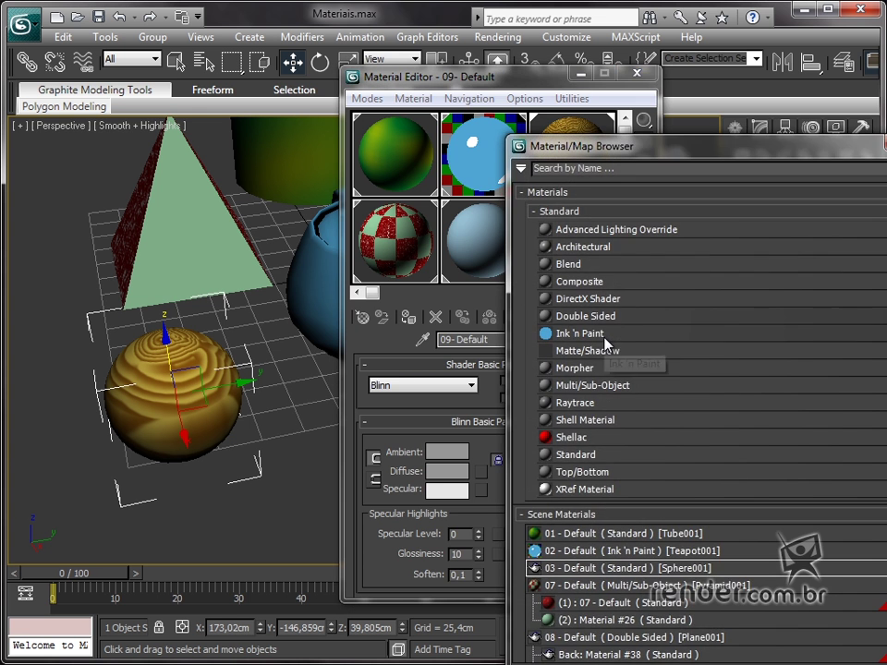
pyautogui.moveTo(629, 158)
pyautogui.mouseDown()
pyautogui.moveTo(554, 118)
pyautogui.moveTo(534, 84)
pyautogui.mouseUp()
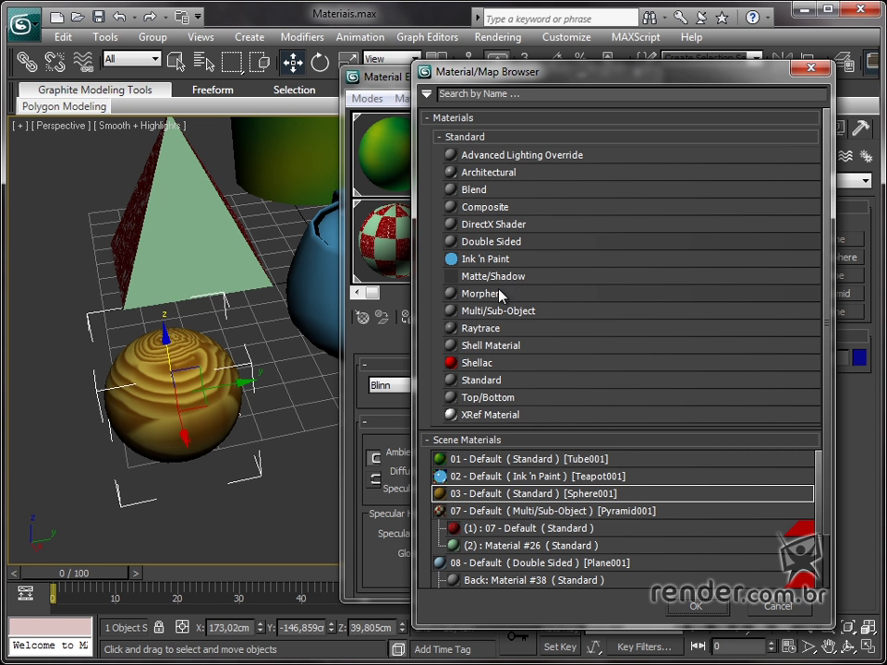
pyautogui.click(700, 607)
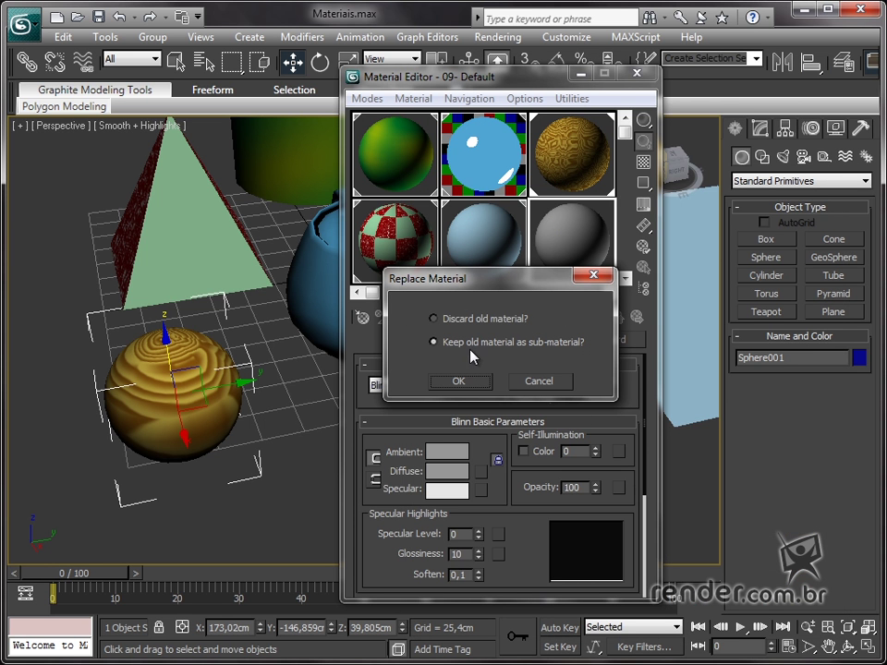
pyautogui.click(453, 319)
pyautogui.click(458, 380)
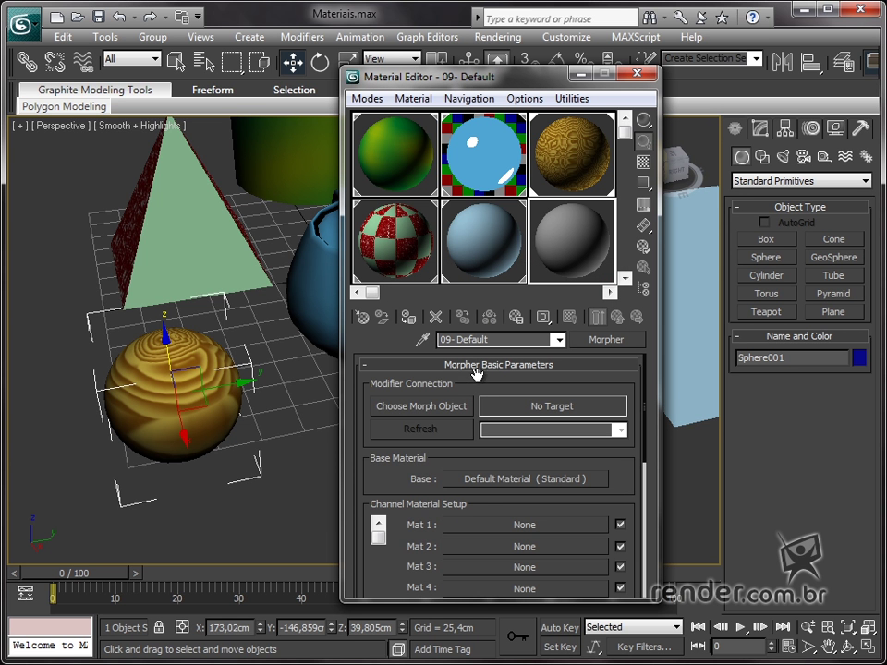
pyautogui.click(478, 366)
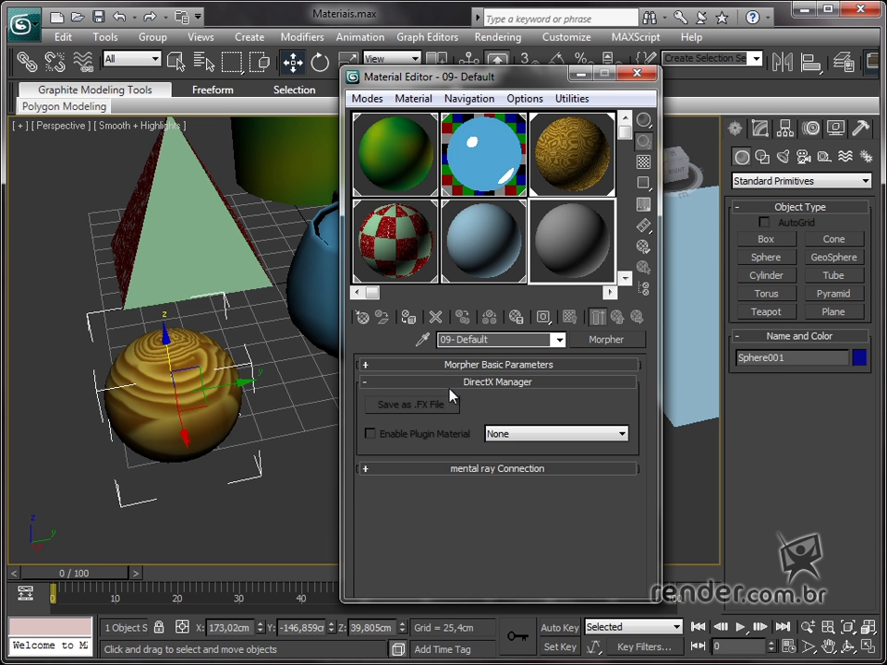
pyautogui.click(451, 382)
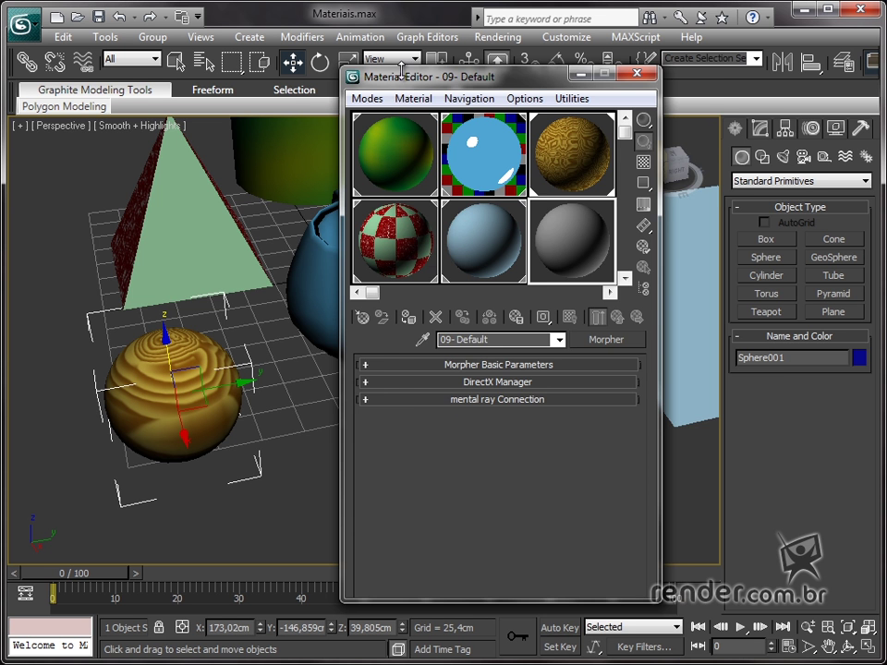
# - Move the editor aside, zoom out and pan to show the whole scene, then select the pyramid
pyautogui.moveTo(401, 72); pyautogui.dragTo(512, 74)
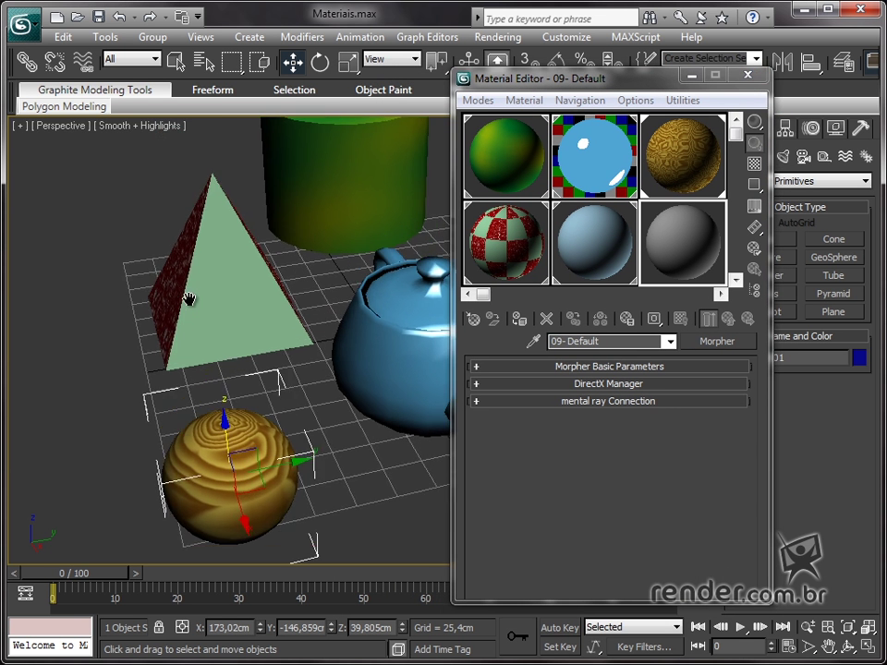
pyautogui.scroll(-3, 214, 336)
pyautogui.keyDown('alt'); pyautogui.moveTo(214, 337); pyautogui.dragTo(293, 322, button='middle'); pyautogui.keyUp('alt')
pyautogui.scroll(-3, 241, 336)
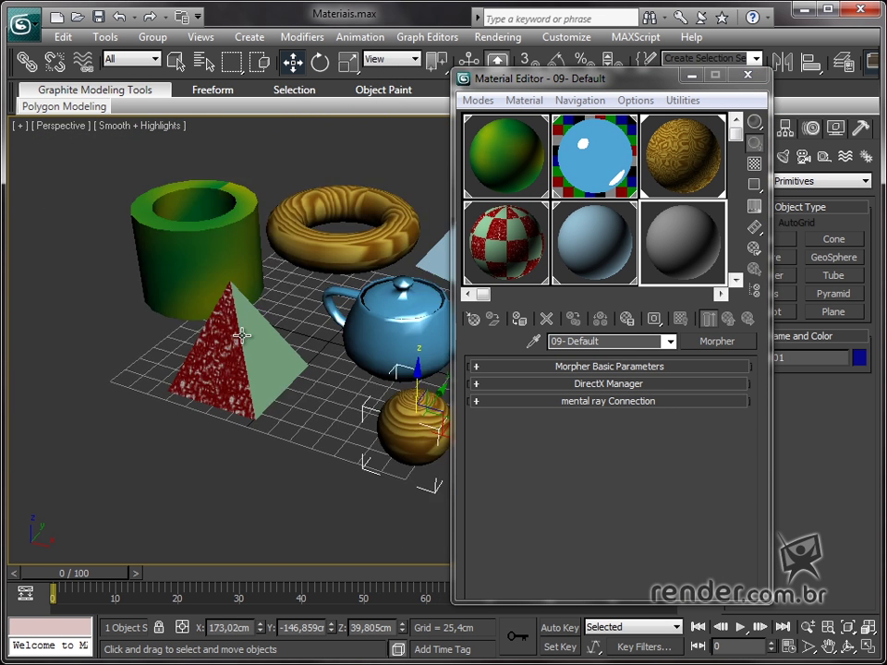
pyautogui.scroll(-2, 241, 335)
pyautogui.moveTo(357, 311); pyautogui.dragTo(262, 306, button='middle')
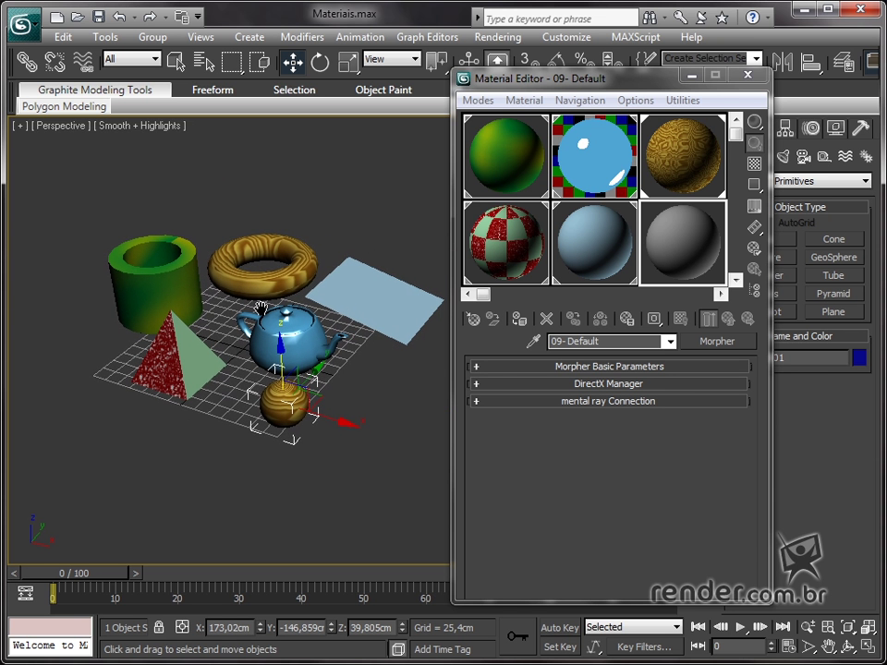
pyautogui.click(189, 351)
pyautogui.moveTo(158, 397)
pyautogui.keyDown('alt'); pyautogui.mouseDown(button='middle')
pyautogui.moveTo(316, 335)
pyautogui.moveTo(317, 277)
pyautogui.moveTo(277, 351)
pyautogui.moveTo(286, 406)
pyautogui.mouseUp(button='middle'); pyautogui.keyUp('alt')
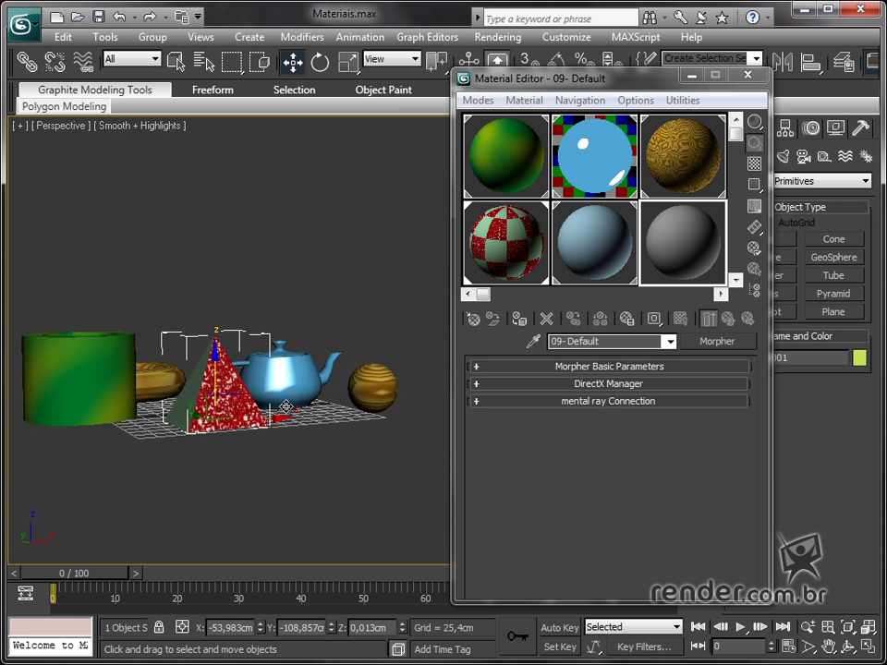
# - Inspect the checker material, then select and frame the gold sphere and view 03 - Default
pyautogui.click(513, 247)
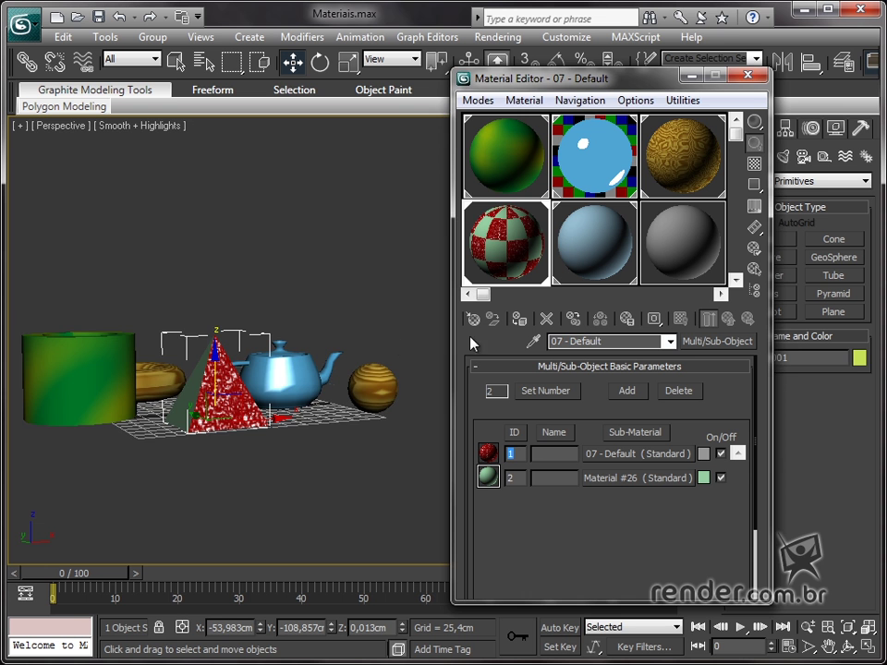
pyautogui.keyDown('alt'); pyautogui.moveTo(369, 360); pyautogui.dragTo(380, 428, button='middle'); pyautogui.keyUp('alt')
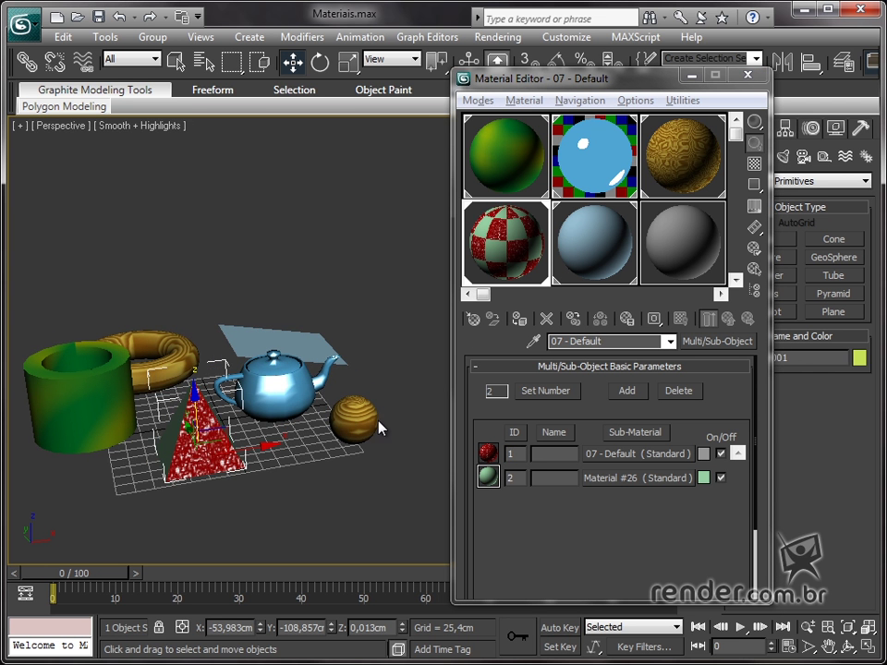
pyautogui.click(380, 428)
pyautogui.press('z')
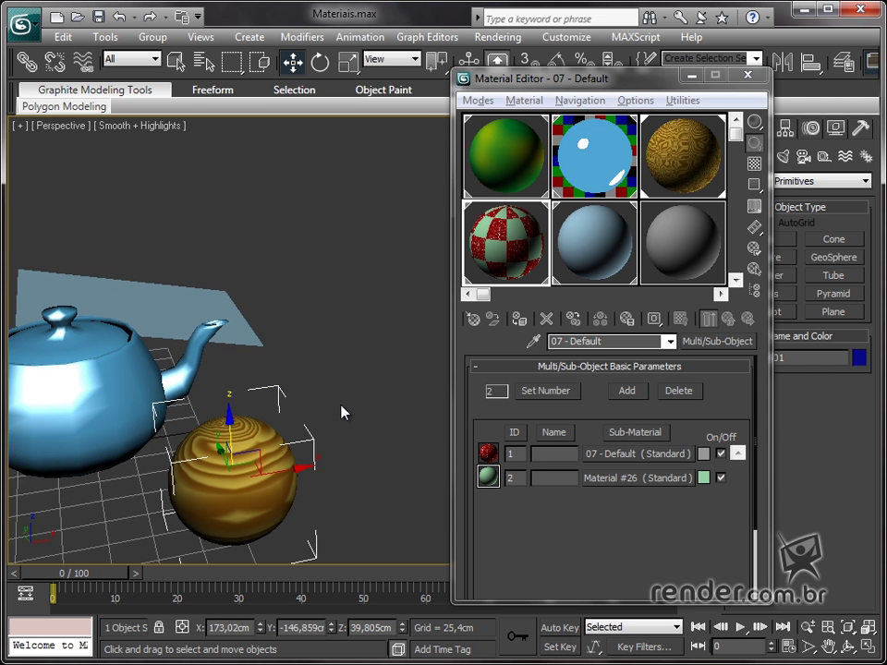
pyautogui.keyDown('alt'); pyautogui.moveTo(342, 412); pyautogui.dragTo(198, 336, button='middle'); pyautogui.keyUp('alt')
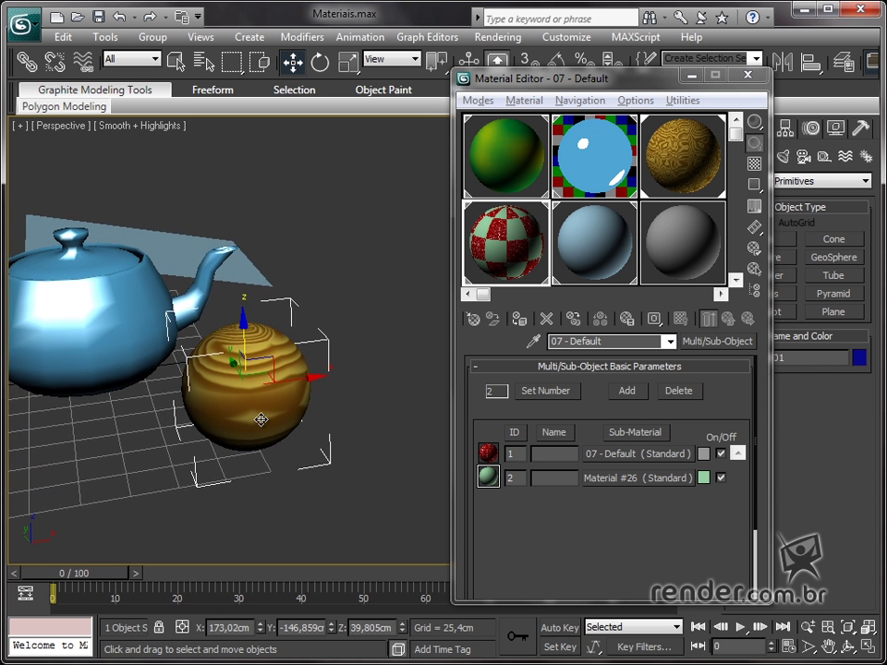
pyautogui.click(675, 155)
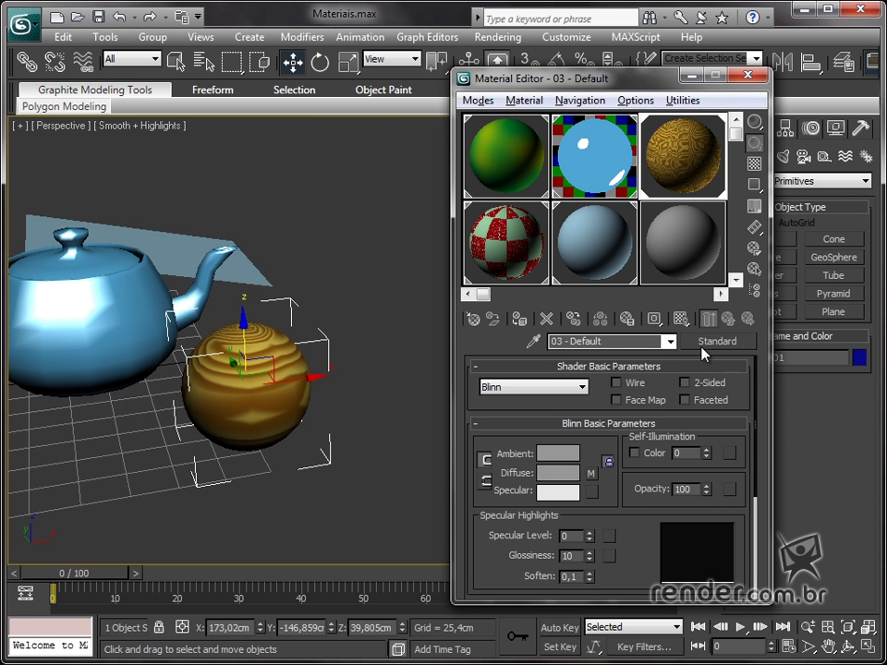
# - Review the checker, blue Ink 'n Paint, green 01 and gold materials, ending on the Morpher material
pyautogui.click(519, 263)
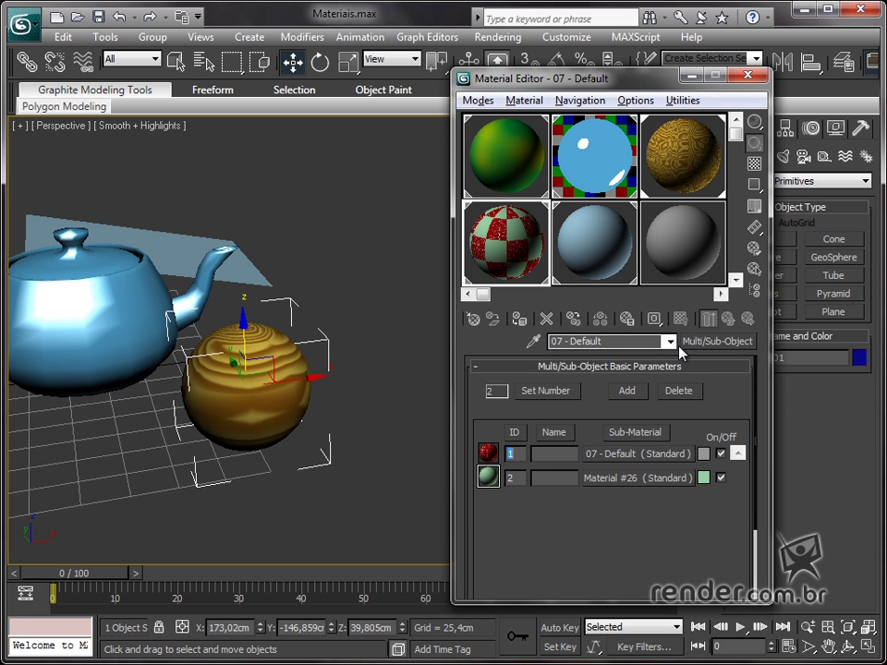
pyautogui.click(562, 171)
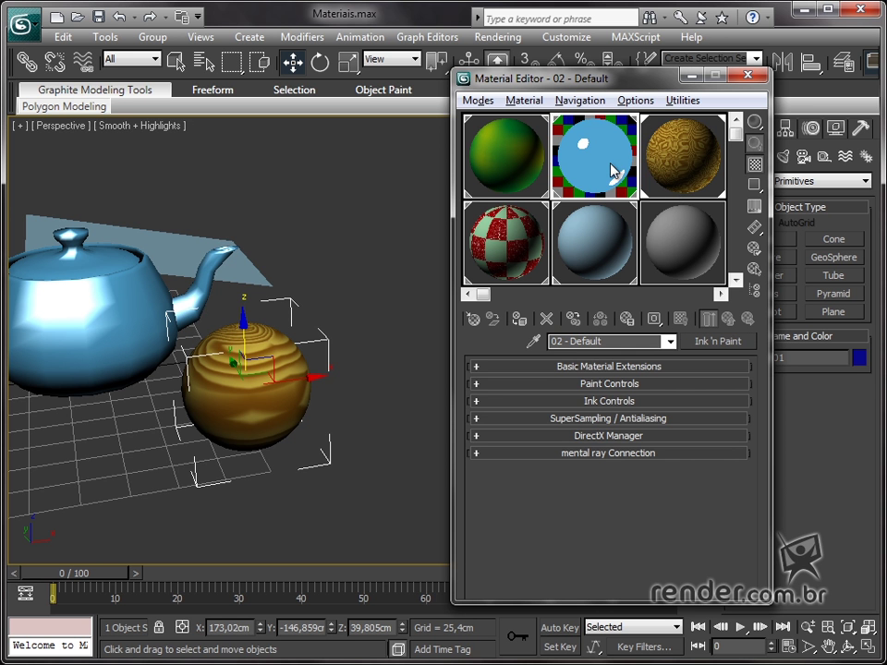
pyautogui.click(504, 167)
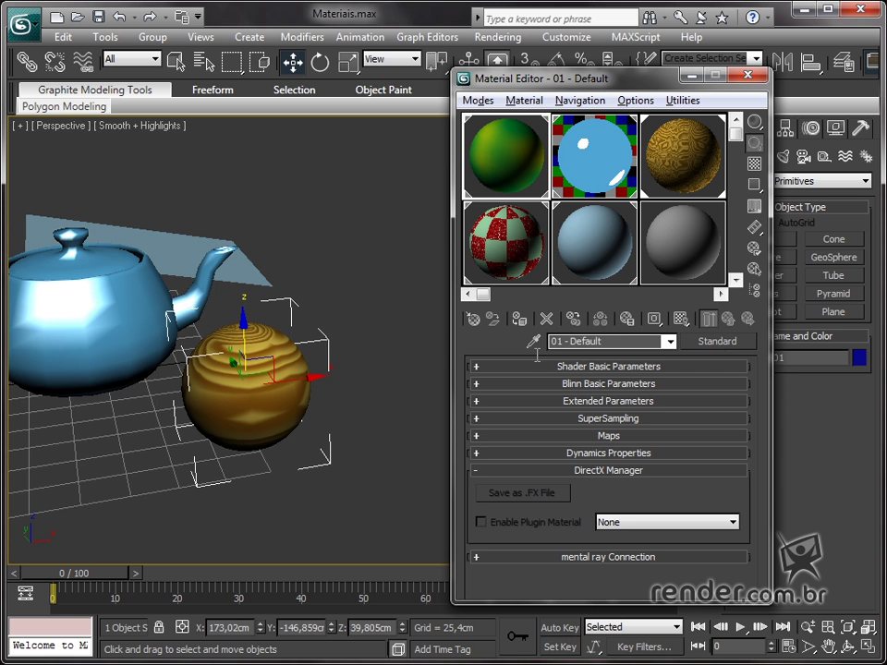
pyautogui.click(661, 245)
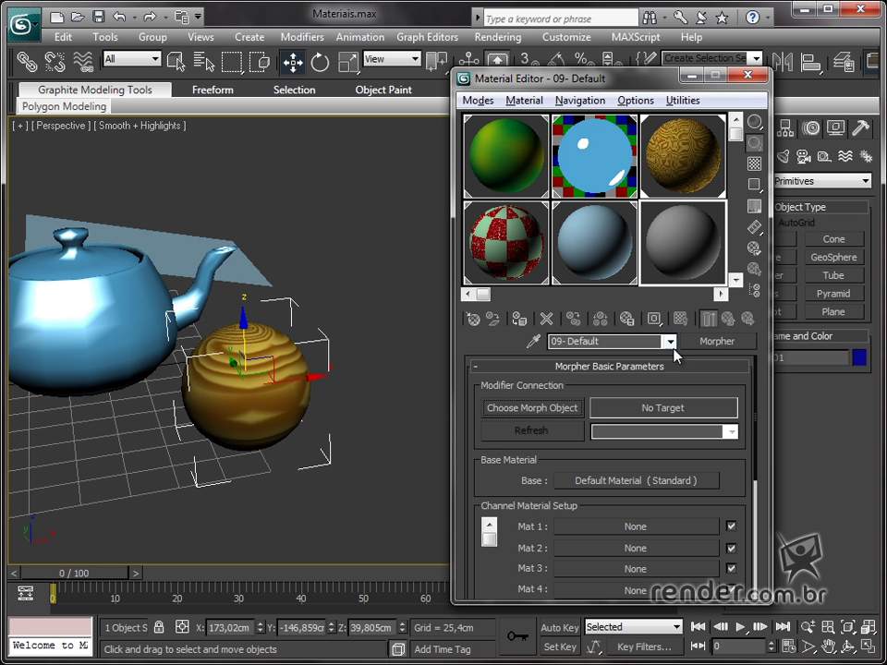
pyautogui.click(619, 370)
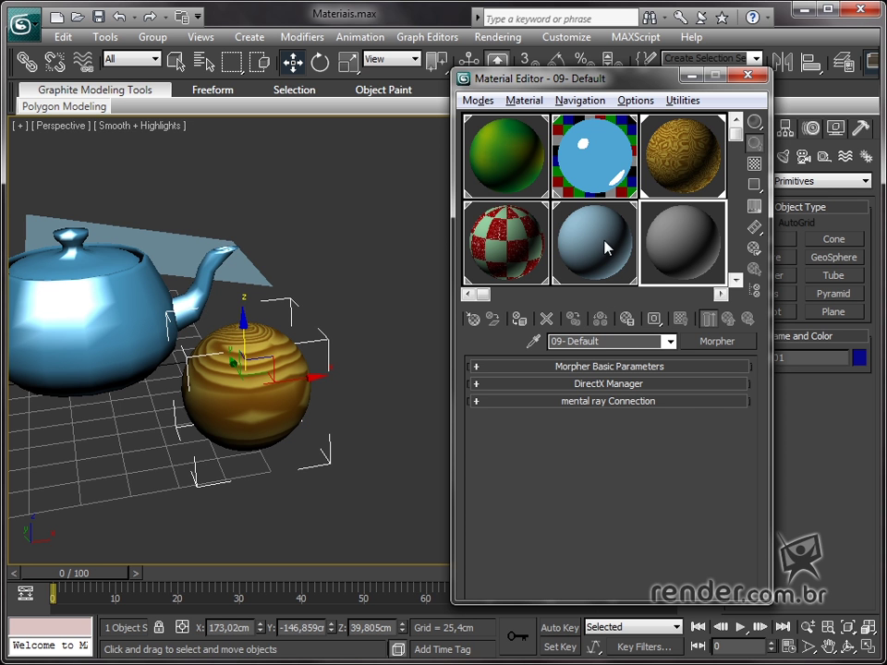
pyautogui.click(659, 188)
pyautogui.click(691, 243)
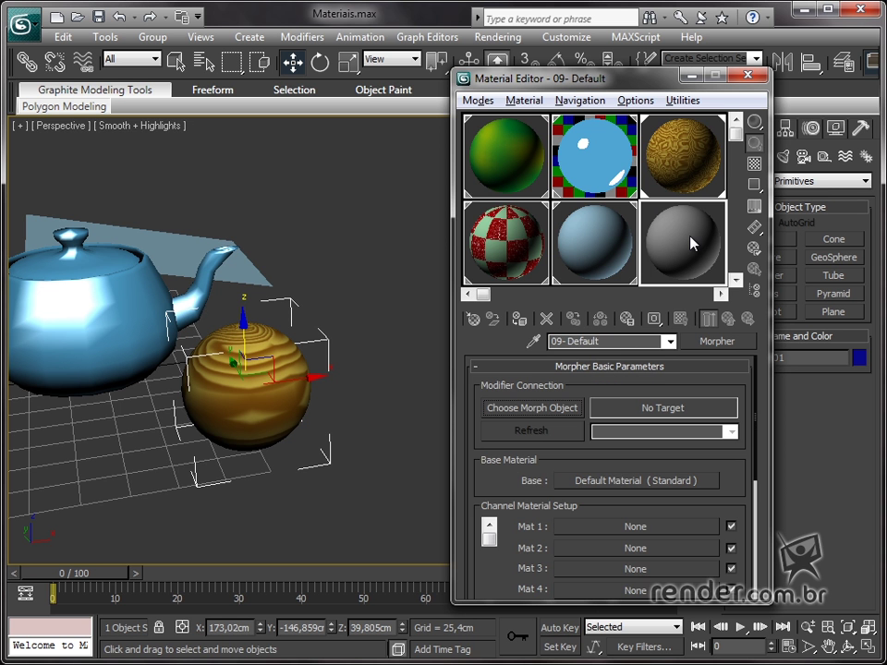
# - Scroll the sample slots and make the unused 13 - Default material active
pyautogui.click(736, 280)
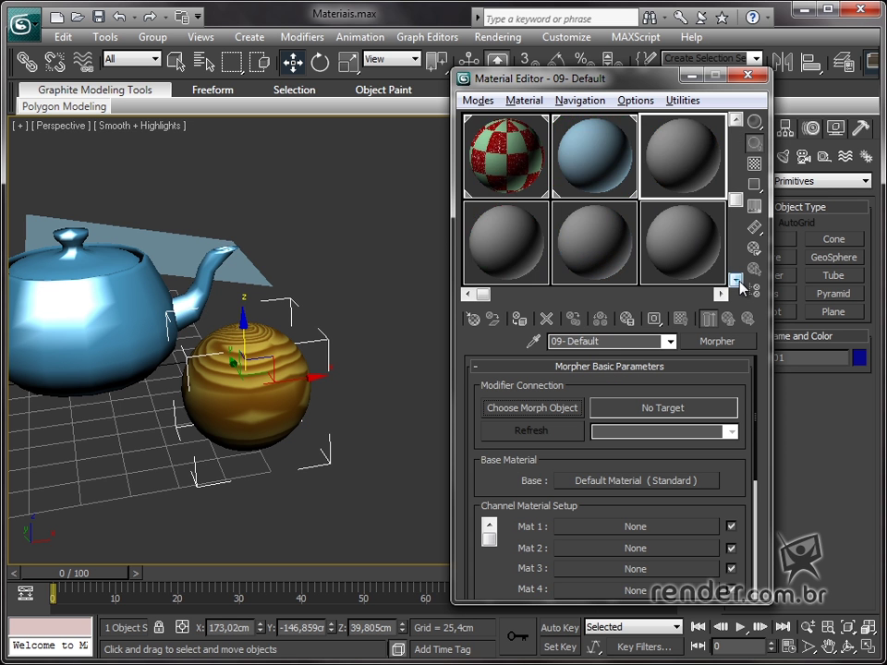
pyautogui.click(527, 261)
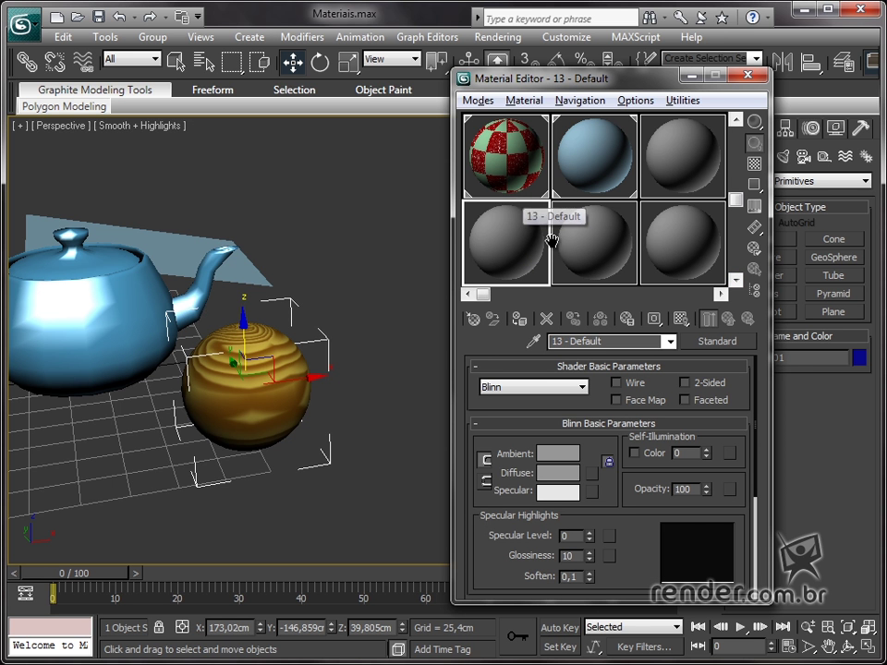
pyautogui.moveTo(339, 361)
pyautogui.mouseDown(button='middle')
pyautogui.moveTo(108, 370)
pyautogui.moveTo(269, 365)
pyautogui.mouseUp(button='middle')
pyautogui.scroll(-2, 268, 364)
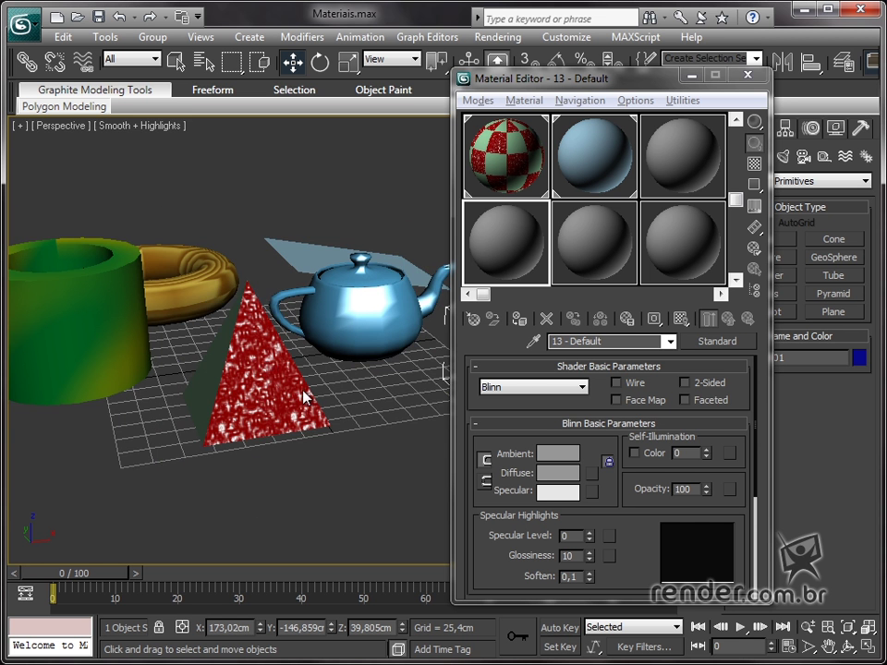
pyautogui.scroll(3, 295, 386)
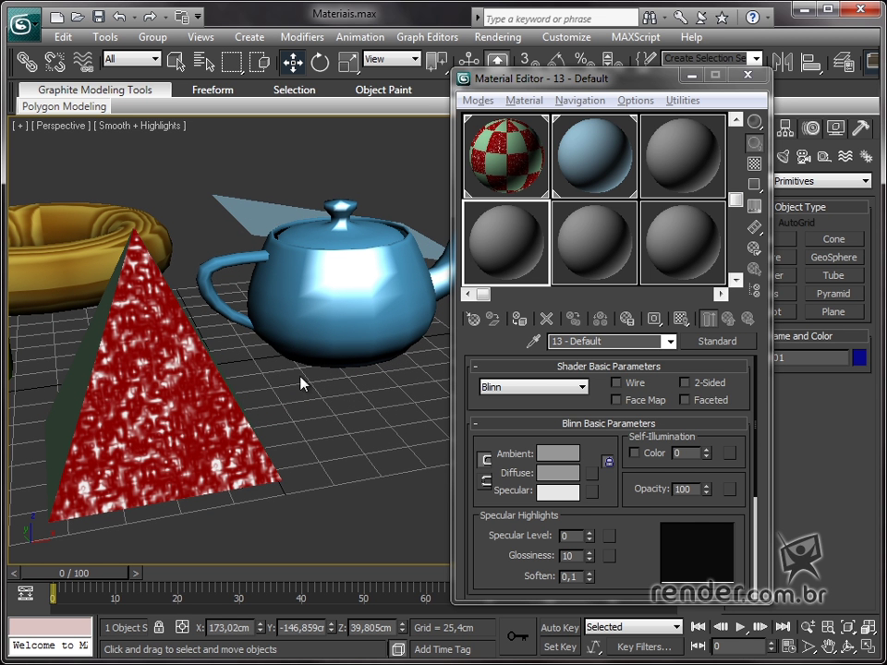
# - Collapse the Shader and Blinn Basic Parameters rollouts and expand the Maps rollout
pyautogui.click(580, 366)
pyautogui.click(580, 383)
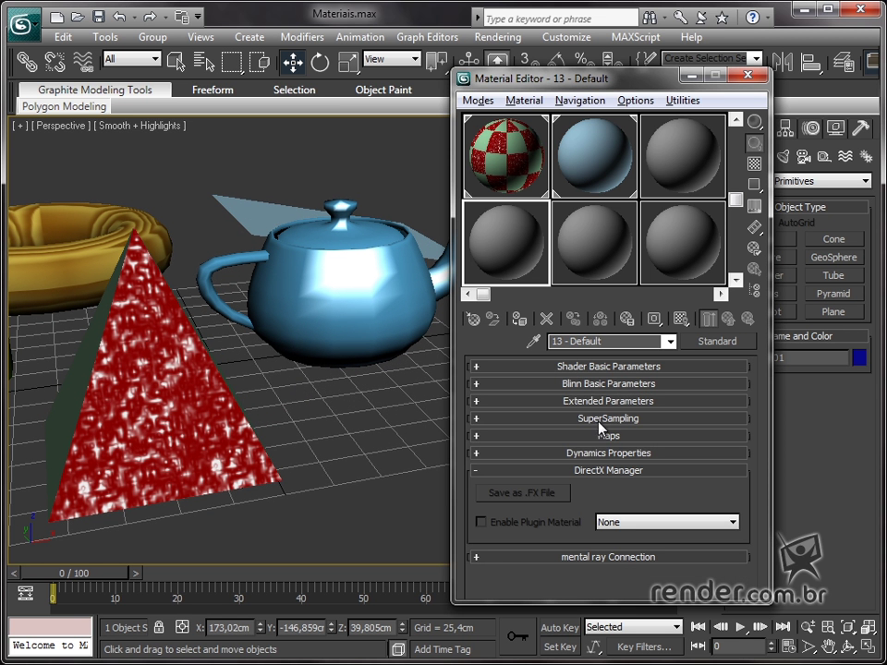
pyautogui.click(617, 440)
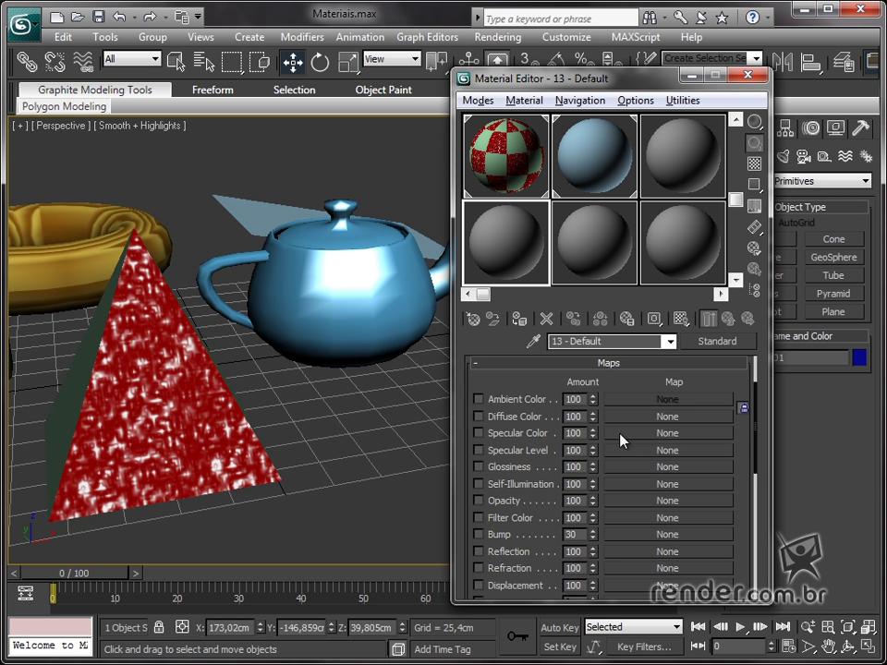
pyautogui.moveTo(745, 449); pyautogui.dragTo(745, 427)
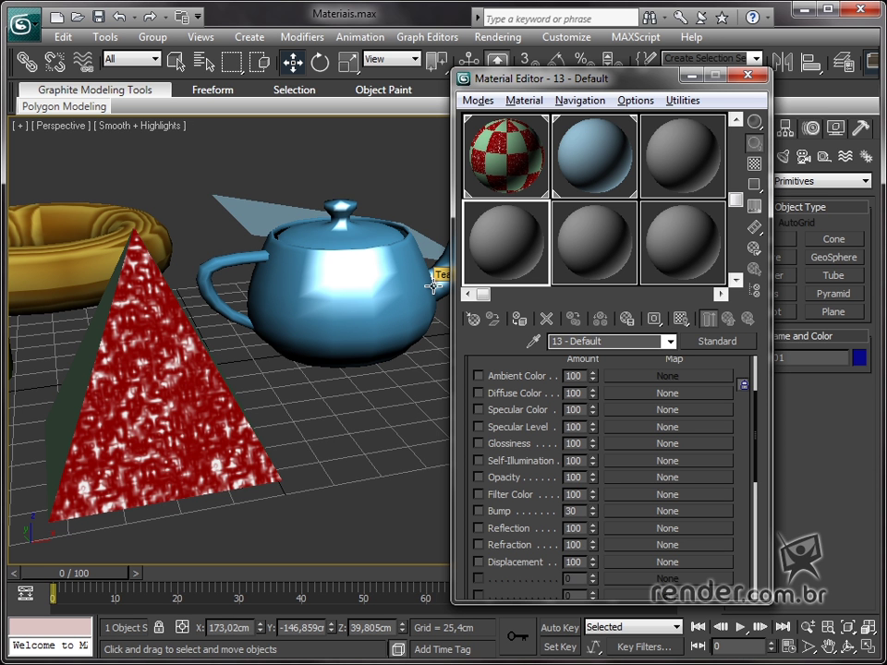
# - Zoom out, orbit down and pan the Perspective view to frame the cylinder, torus, pyramid and teapot
pyautogui.scroll(-3, 175, 425)
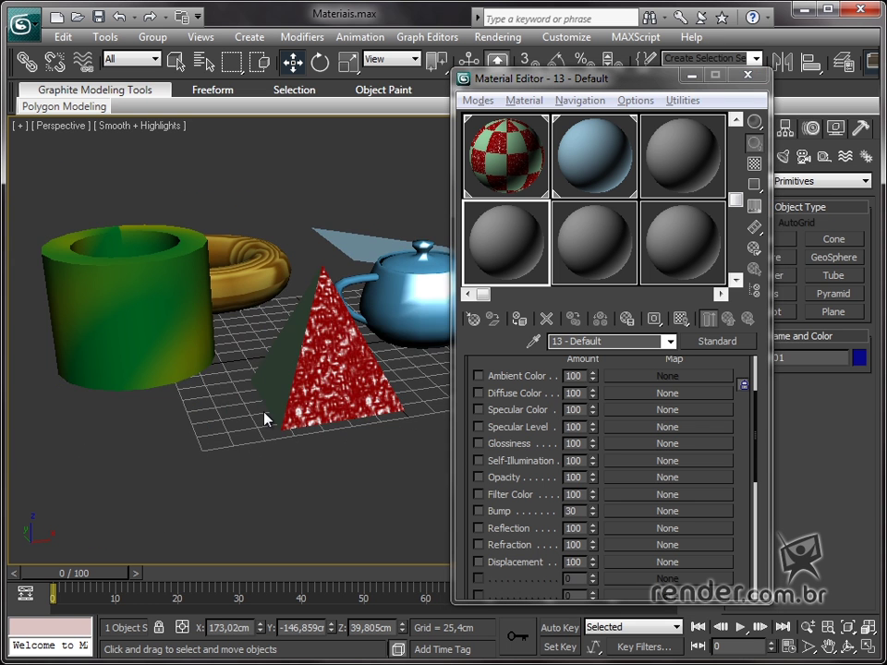
pyautogui.scroll(-3, 265, 417)
pyautogui.keyDown('alt'); pyautogui.moveTo(268, 392); pyautogui.dragTo(305, 368, button='middle'); pyautogui.keyUp('alt')
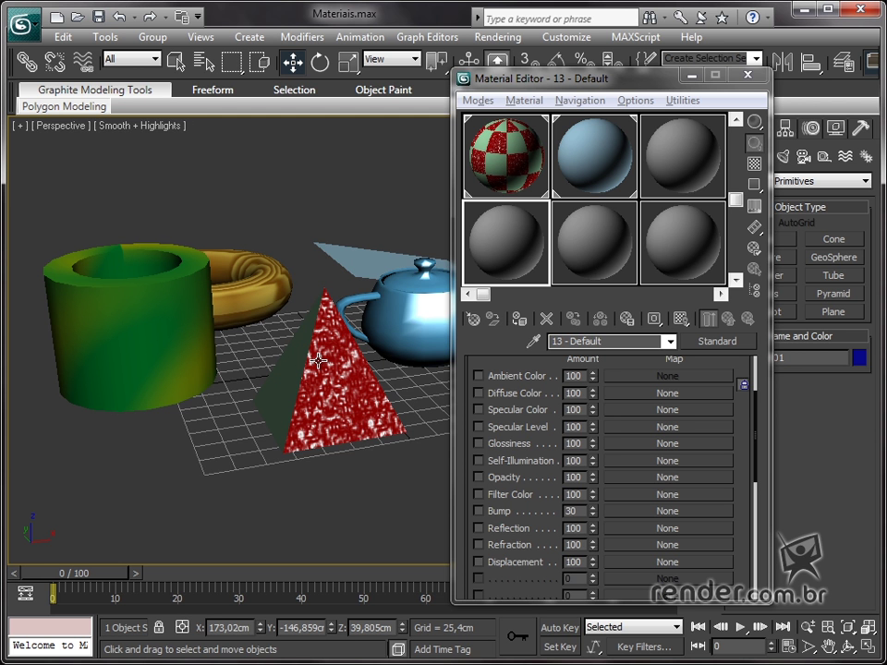
pyautogui.moveTo(319, 361); pyautogui.dragTo(303, 363, button='middle')
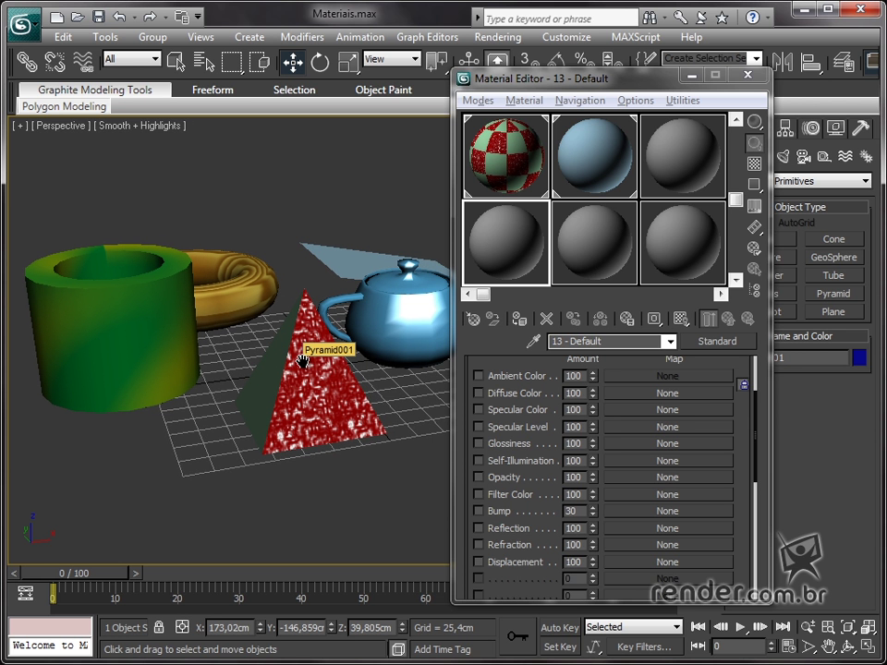